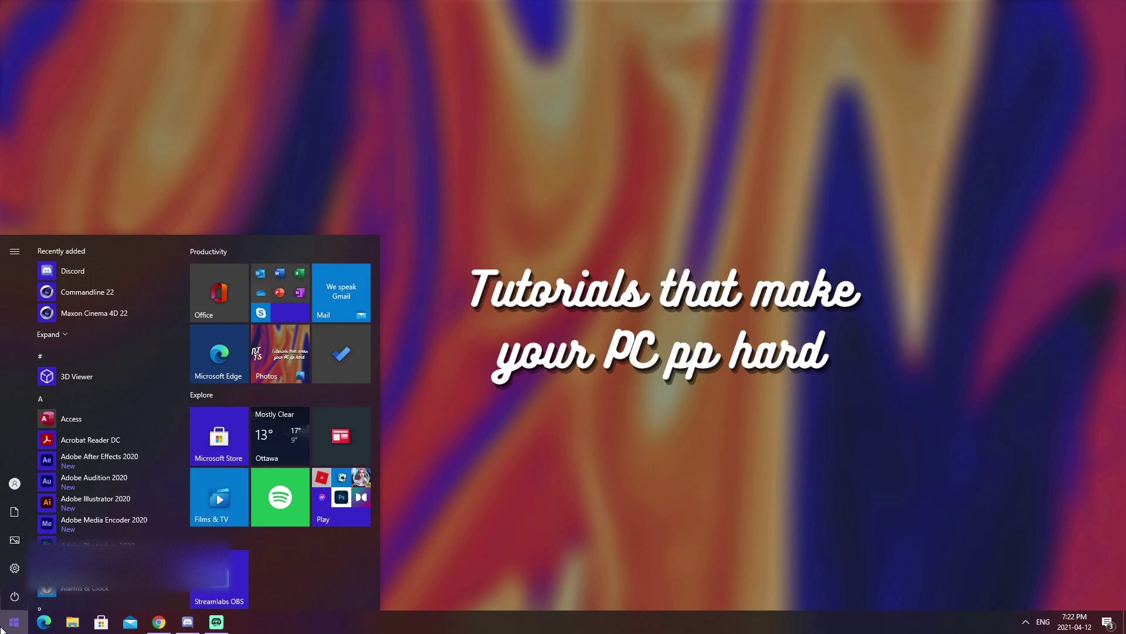
Open 'Turn system icons on or off' and test the Clock, Volume and Network toggles, leaving them on.
text(turn syst)
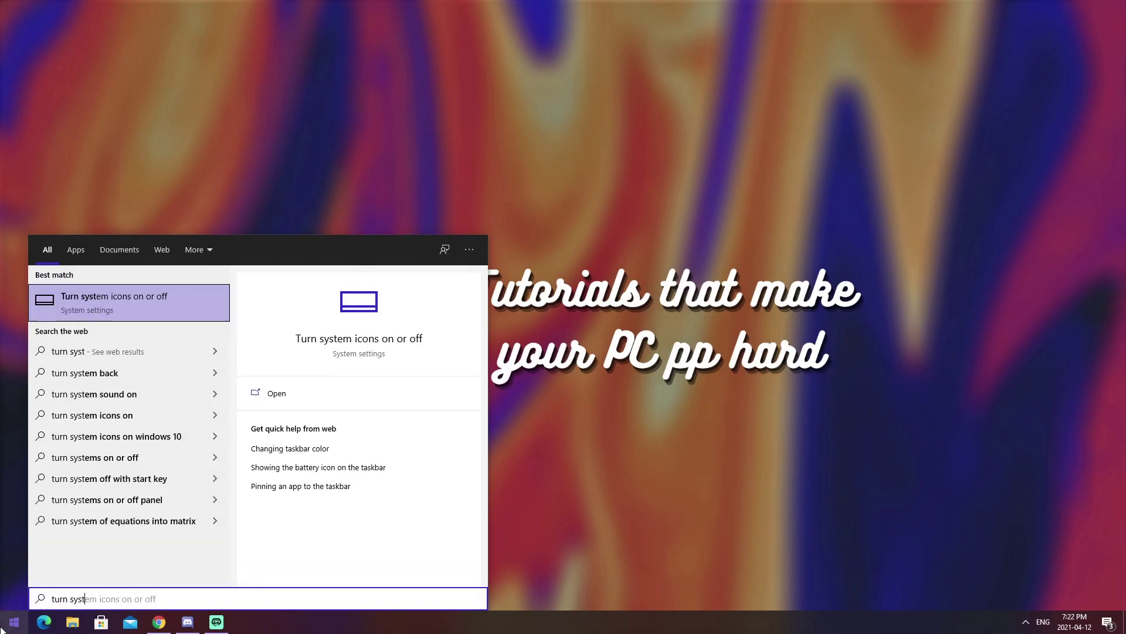
key(Return)
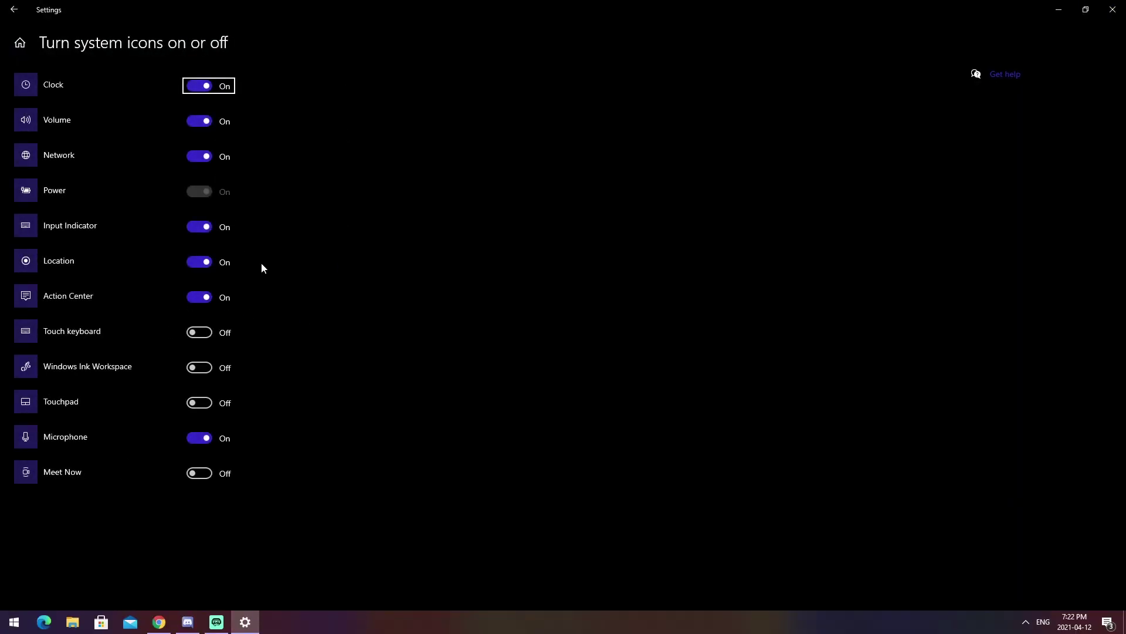
click(202, 89)
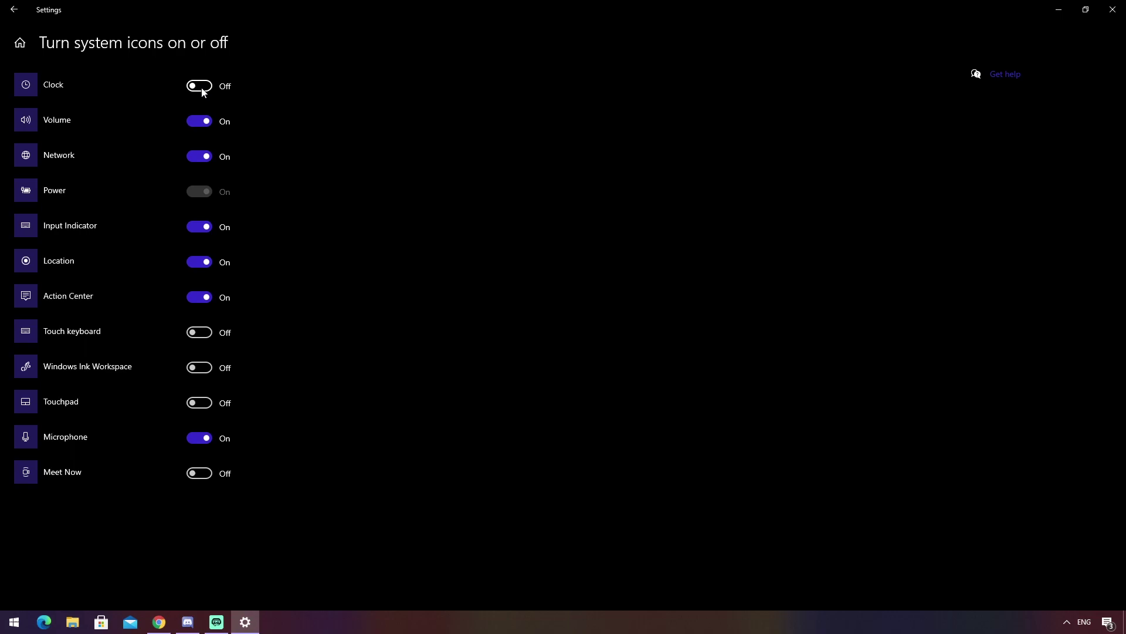
click(200, 119)
click(203, 159)
click(203, 157)
click(203, 119)
click(196, 86)
Turn off Input Indicator and Action Center, and move Volume and Network into the hidden tray icons.
click(200, 227)
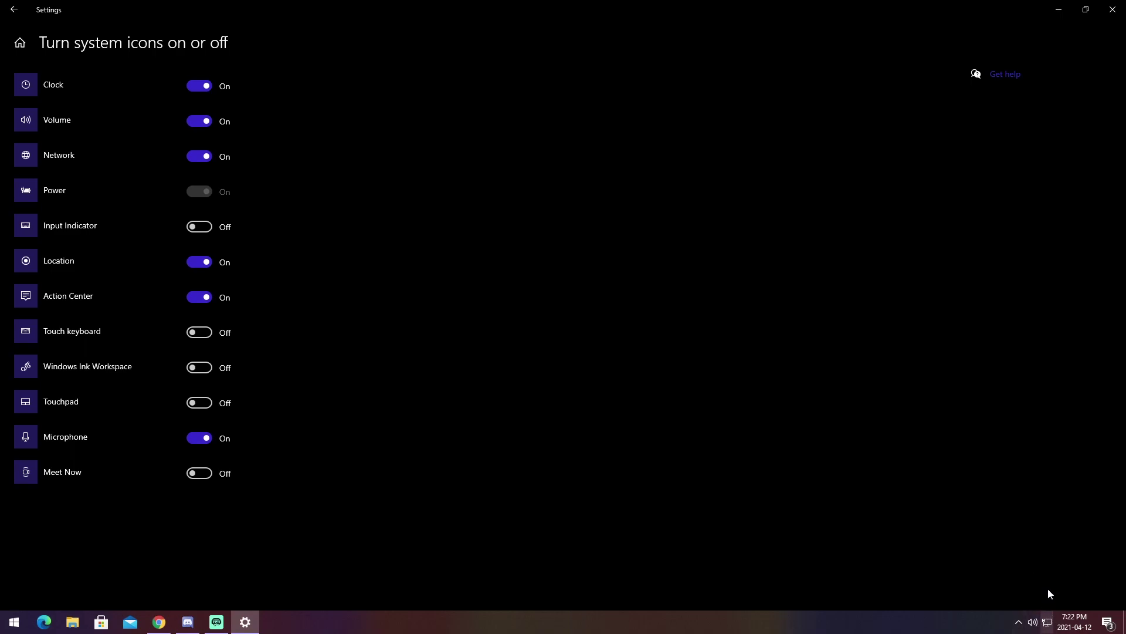
mouse_move(1048, 622)
mouse_down()
mouse_move(1019, 623)
mouse_move(1037, 627)
mouse_up()
click(201, 298)
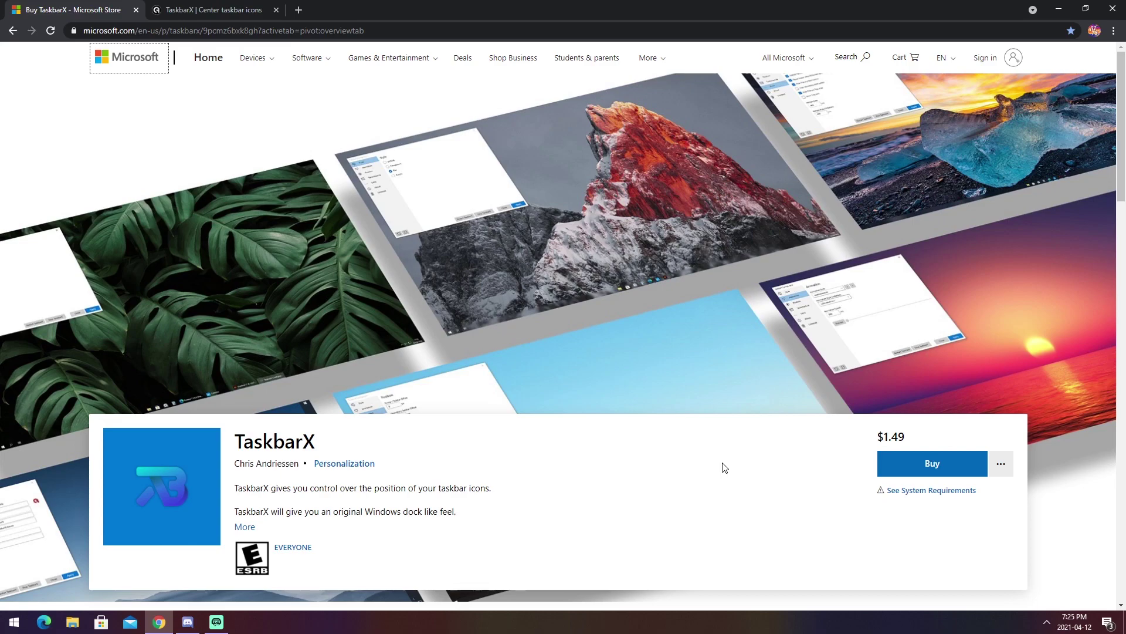
Download the TaskbarX Portable Zip neutral package from the chrisandriessen.nl page.
click(200, 14)
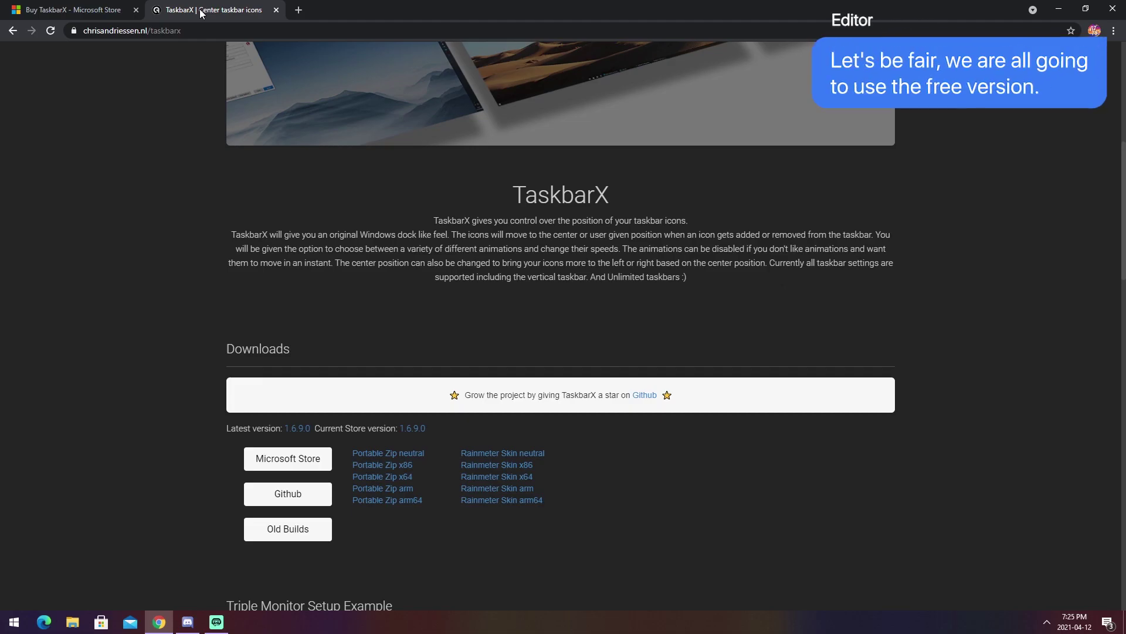
scroll(449, 179, up, 7)
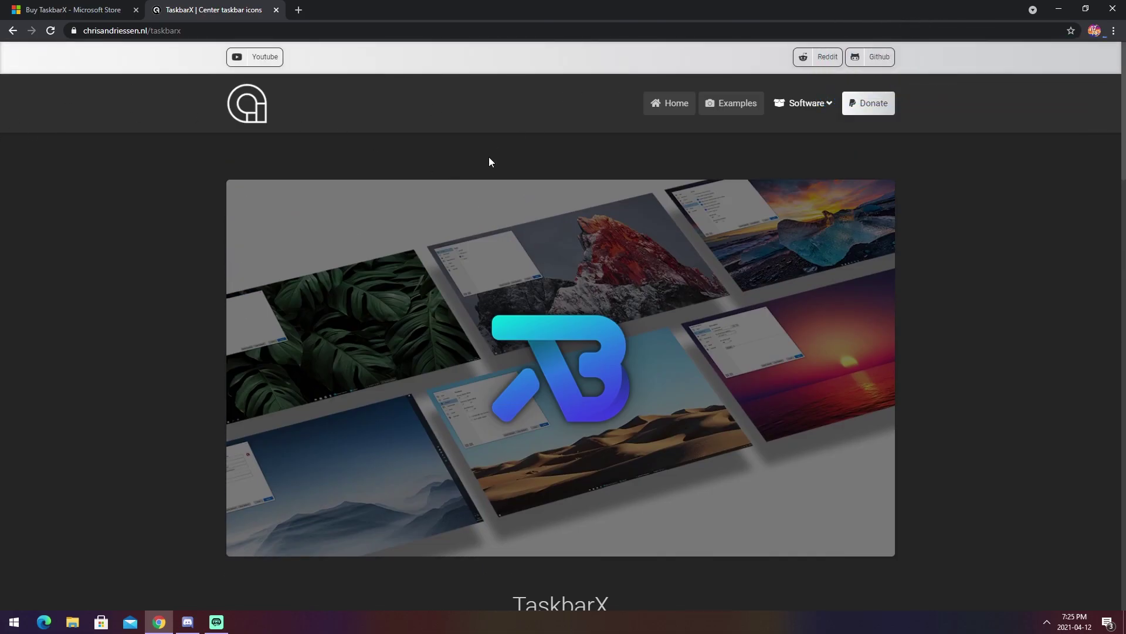
scroll(487, 160, down, 10)
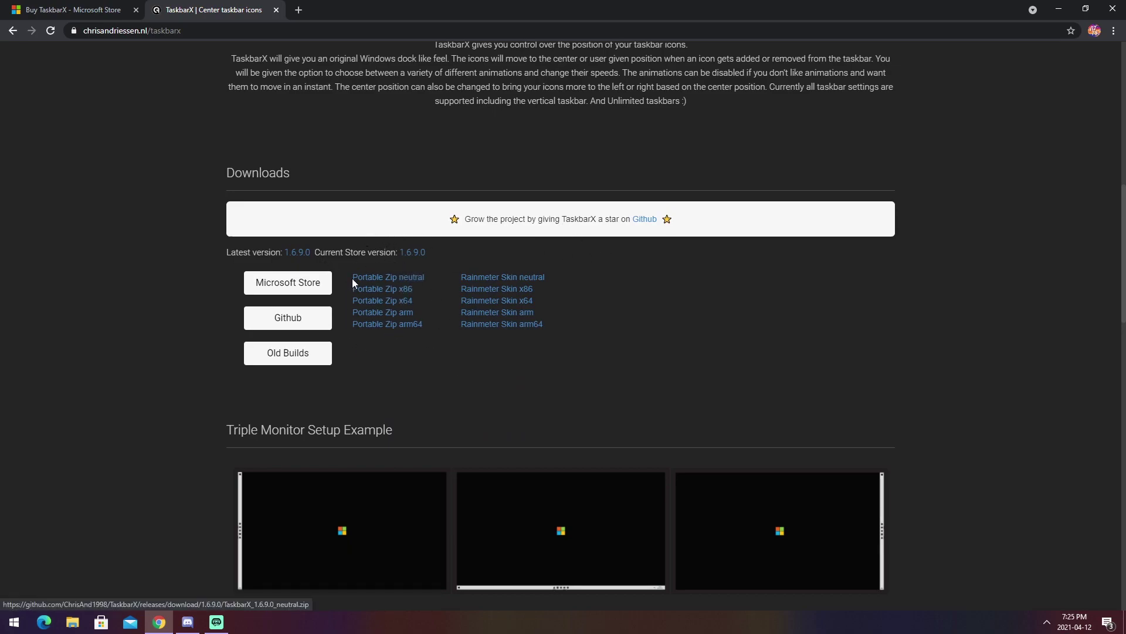
click(413, 281)
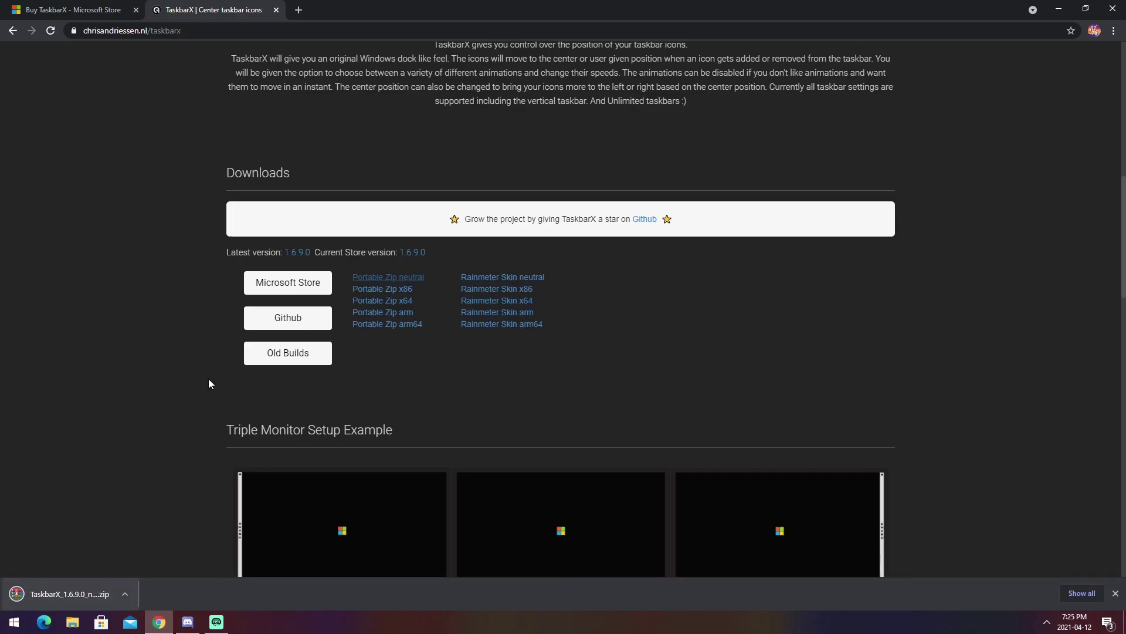
Open the downloaded TaskbarX zip in WinRAR and create a desktop folder named TaskbarX.
double_click(393, 4)
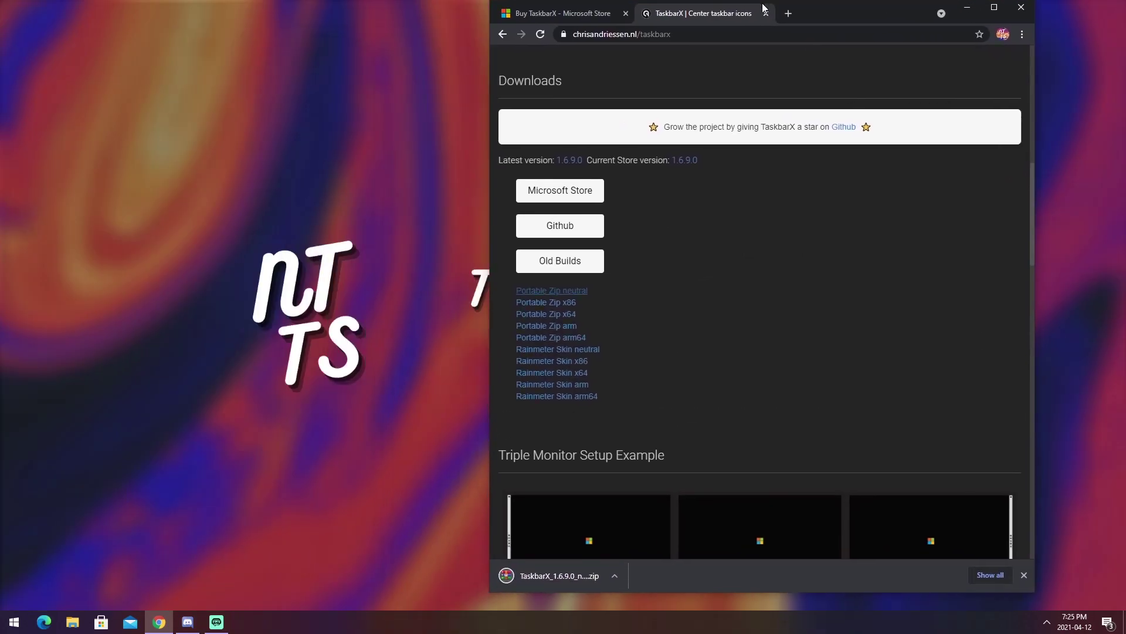
click(561, 577)
drag(292, 117, 429, 129)
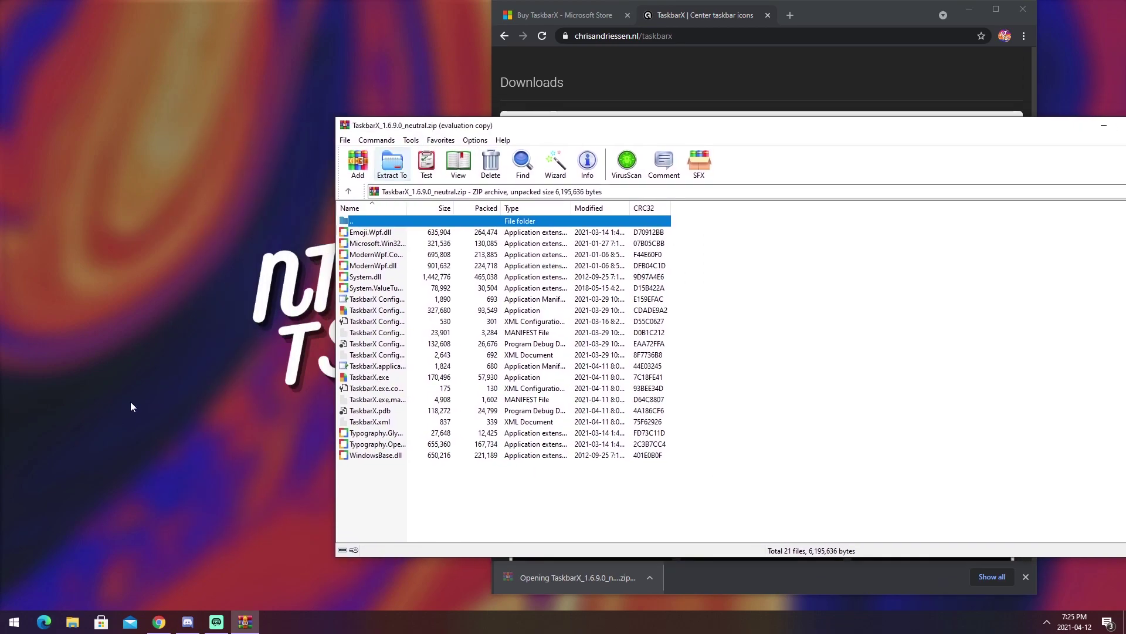
right_click(195, 262)
mouse_move(262, 386)
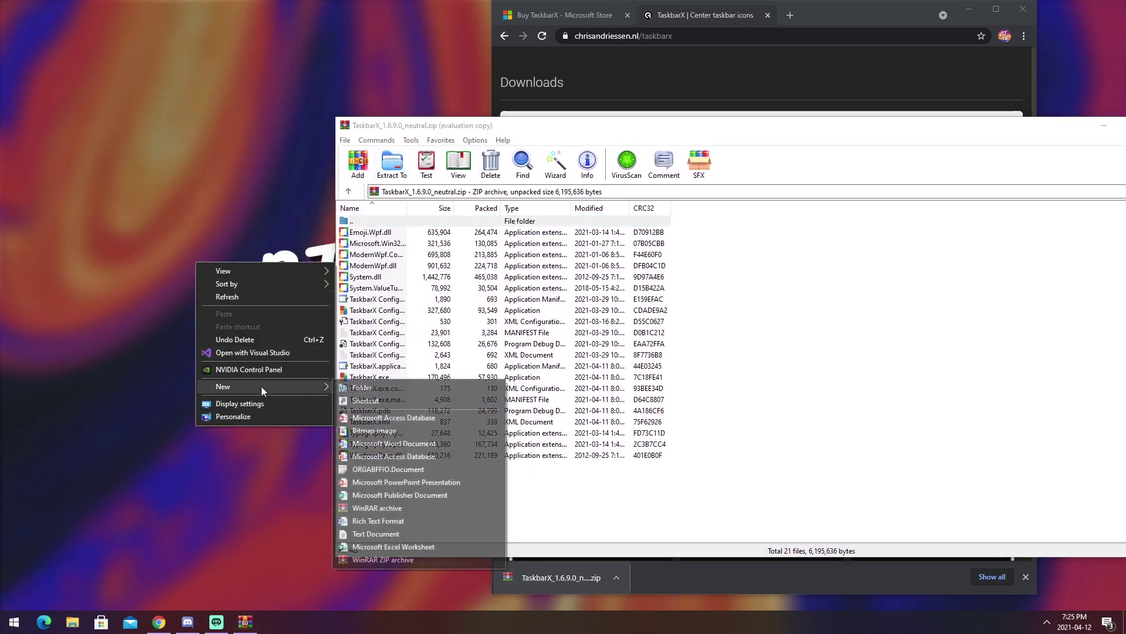
click(373, 390)
text(Ta)
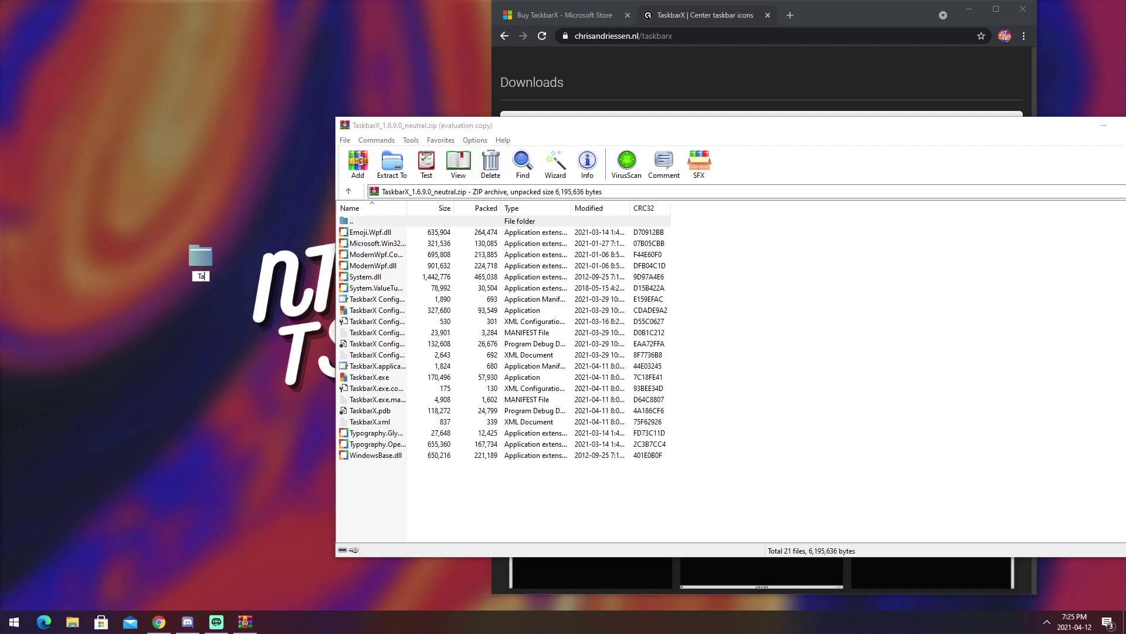
text(skbarX)
key(Return)
Copy all 21 archive files into the TaskbarX folder and close WinRAR.
drag(399, 490, 217, 252)
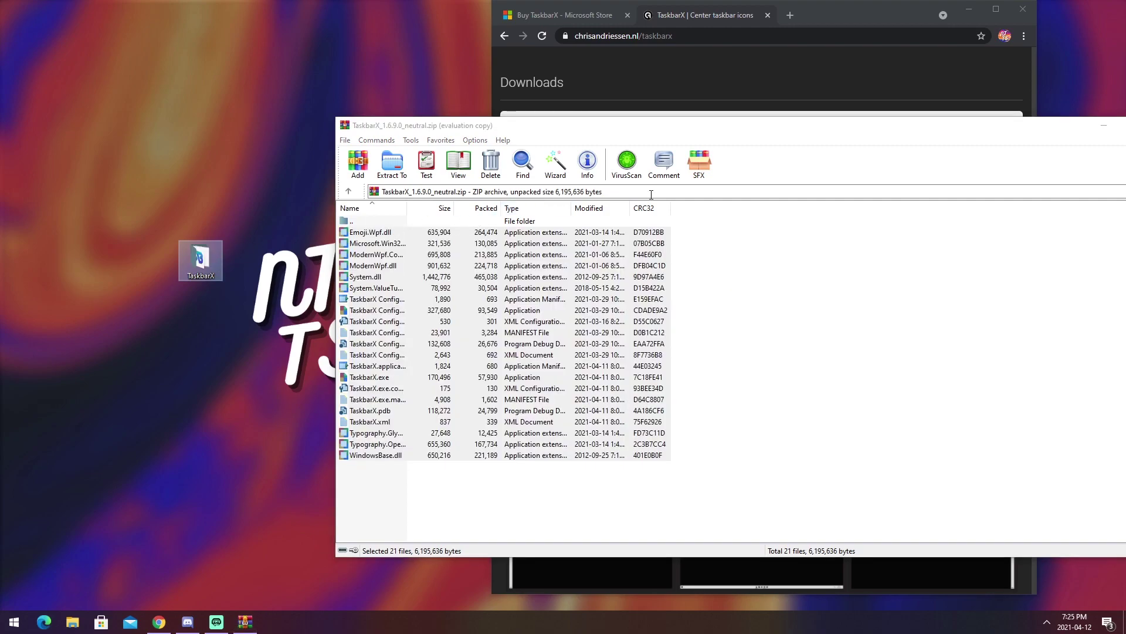
drag(760, 127, 466, 128)
click(864, 126)
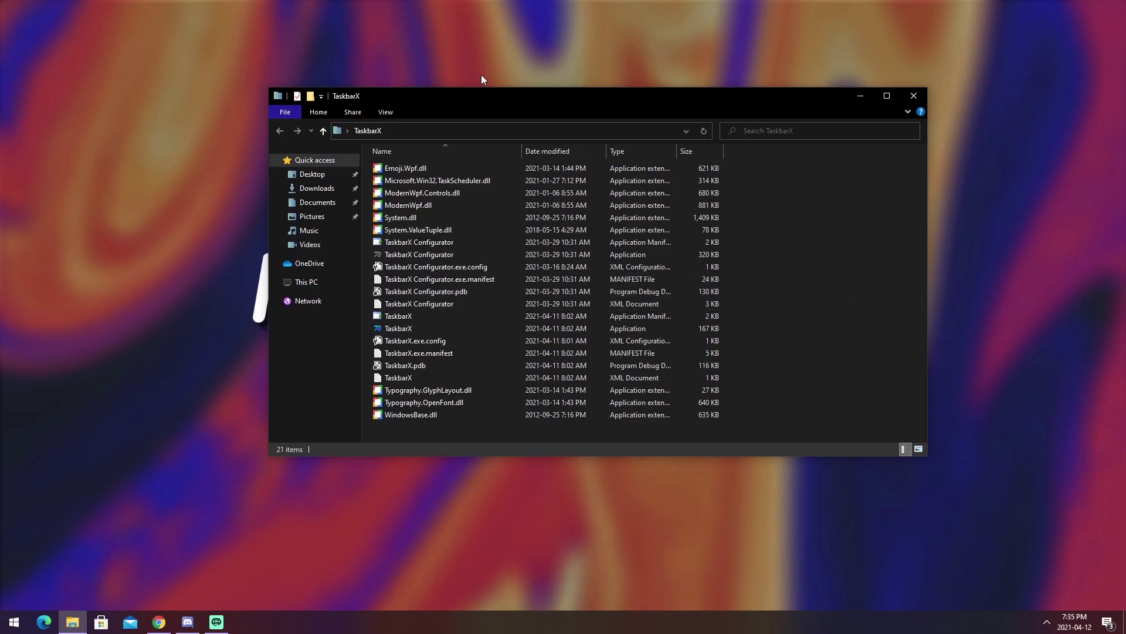
Run TaskbarX.exe from the folder to centre the taskbar icons, then launch TaskbarX Configurator.
drag(497, 96, 554, 263)
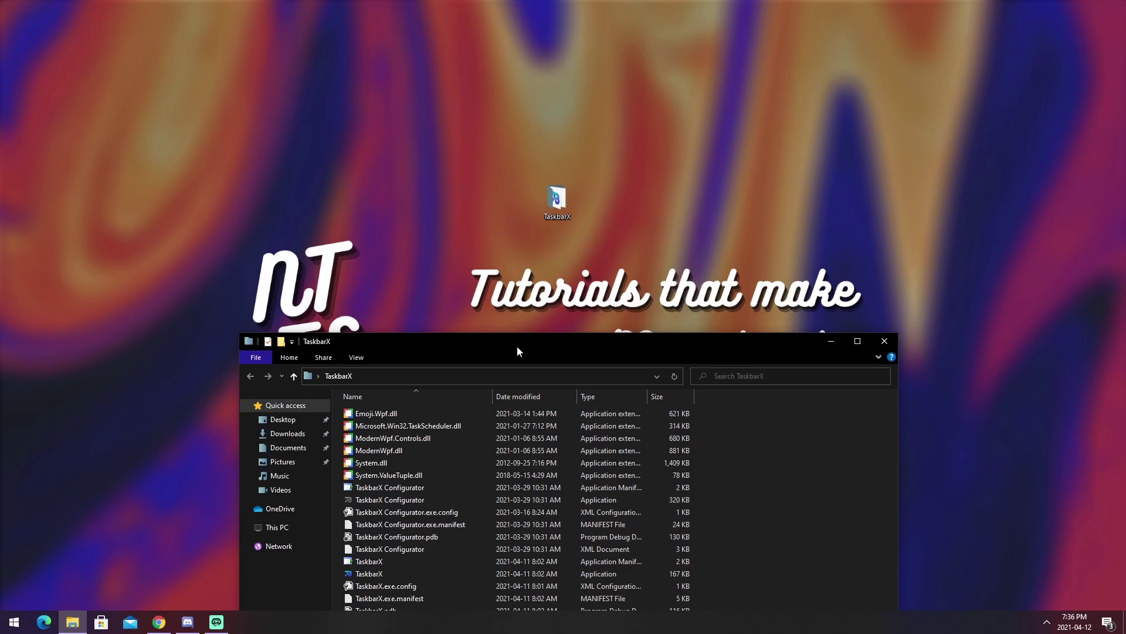
drag(517, 351, 537, 80)
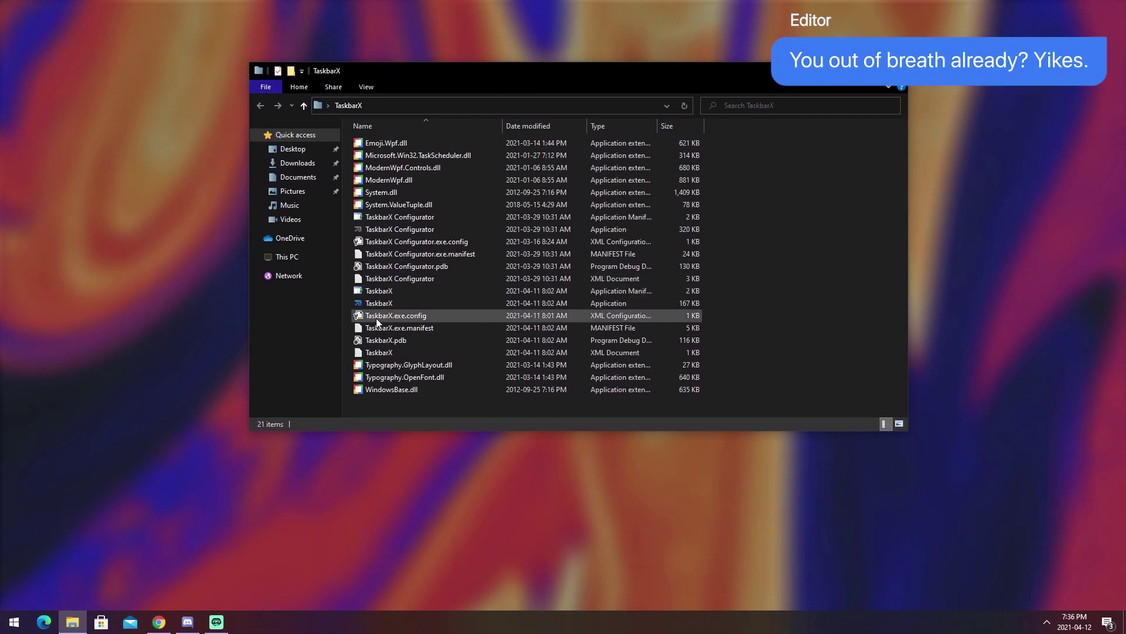
click(397, 306)
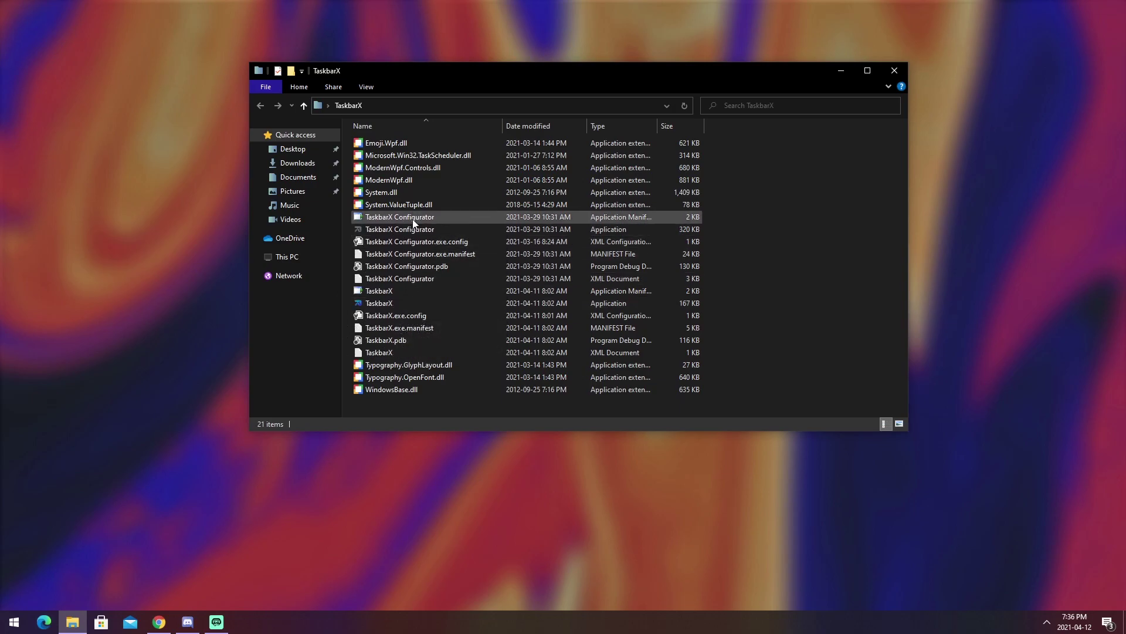
double_click(397, 302)
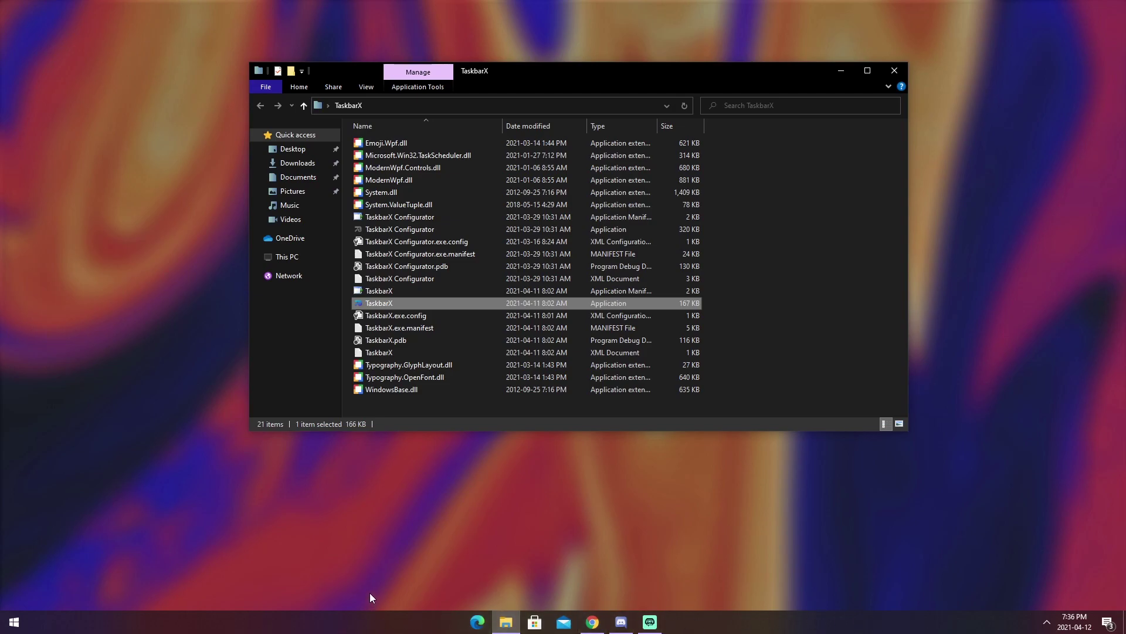
double_click(401, 225)
click(407, 230)
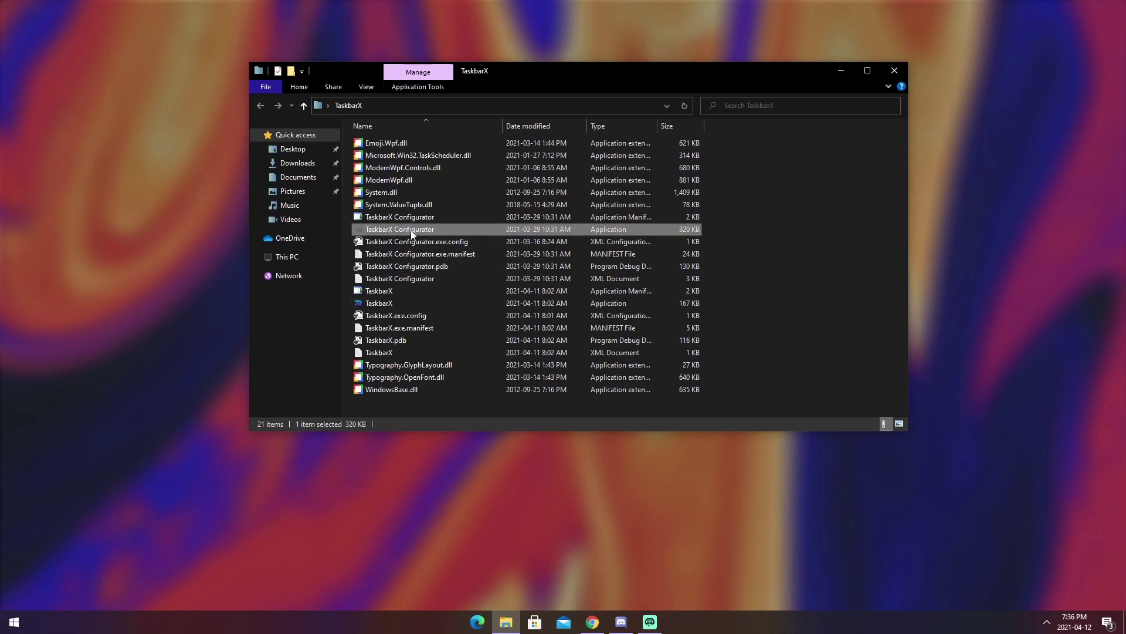
Minimize the folder window and browse Animation, Uninstall, Position, Startup, Extra and Mechanics, ending on Style.
drag(370, 165, 499, 113)
click(845, 68)
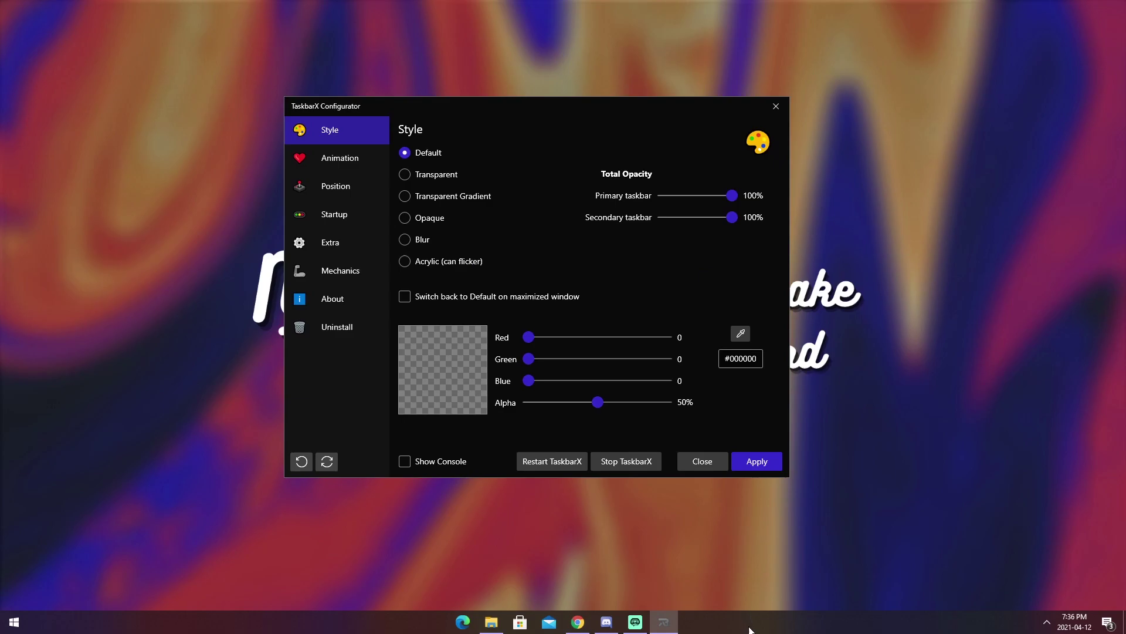
click(338, 158)
click(337, 327)
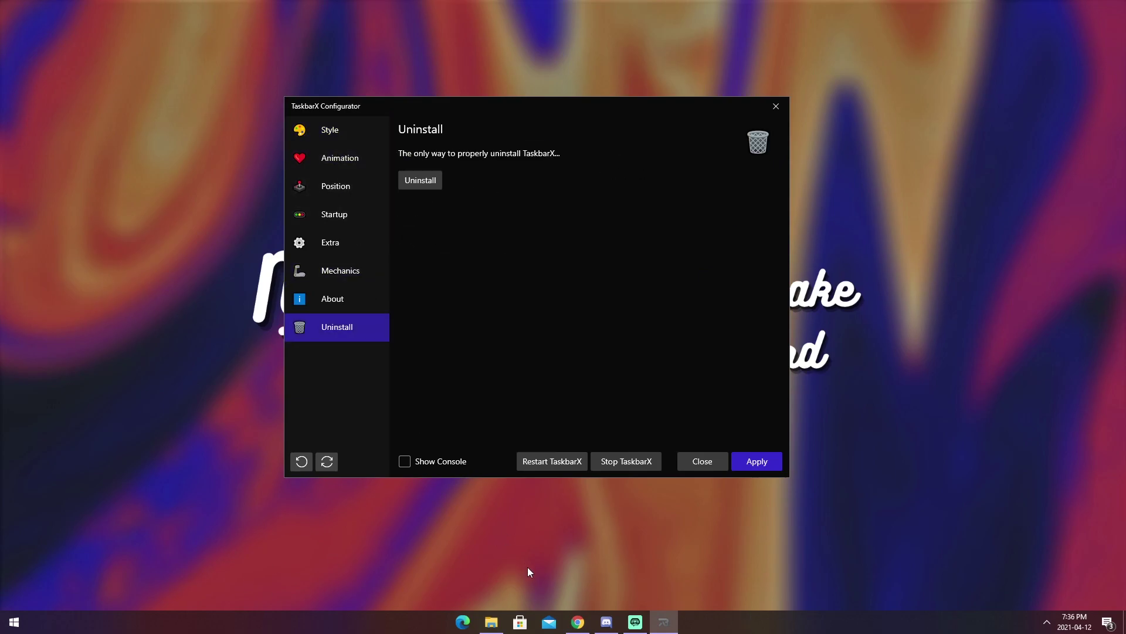
click(331, 156)
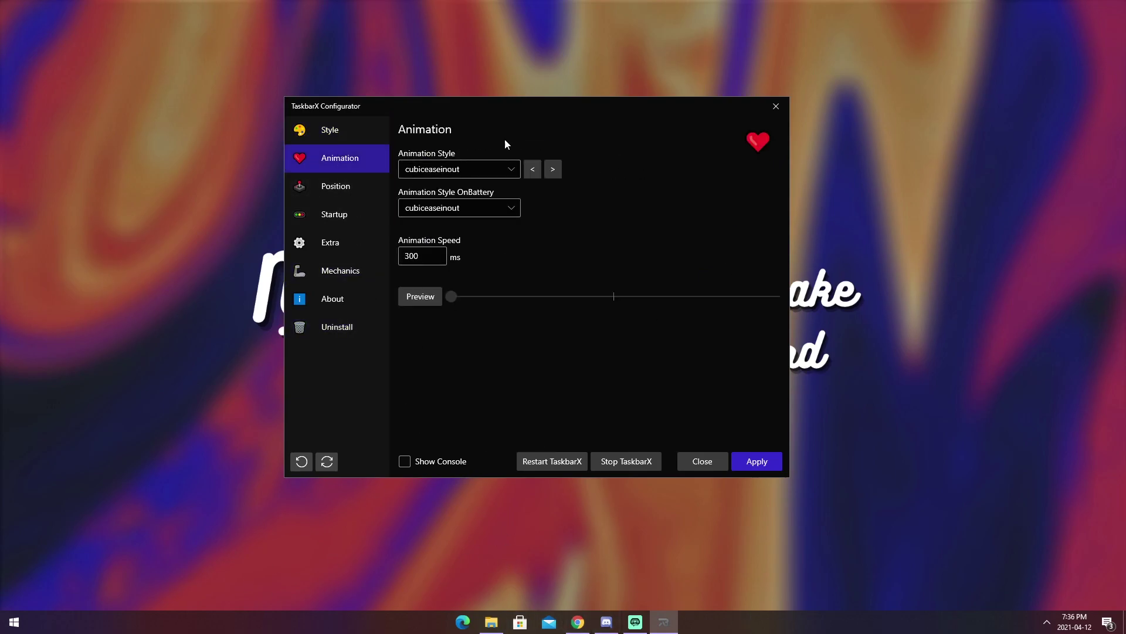
click(317, 191)
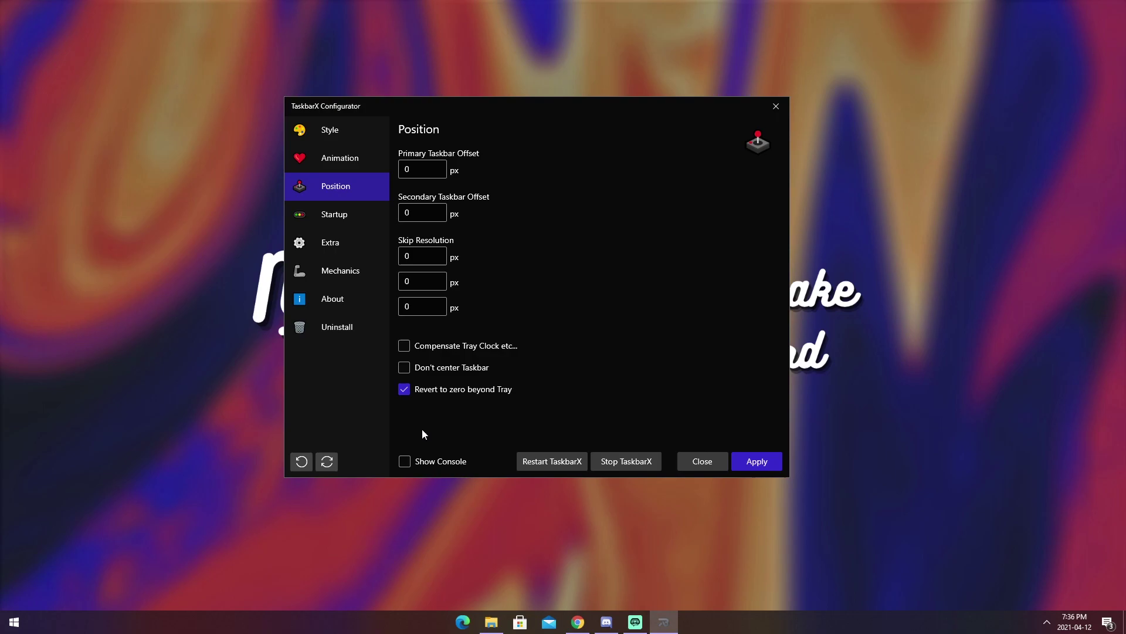
click(323, 208)
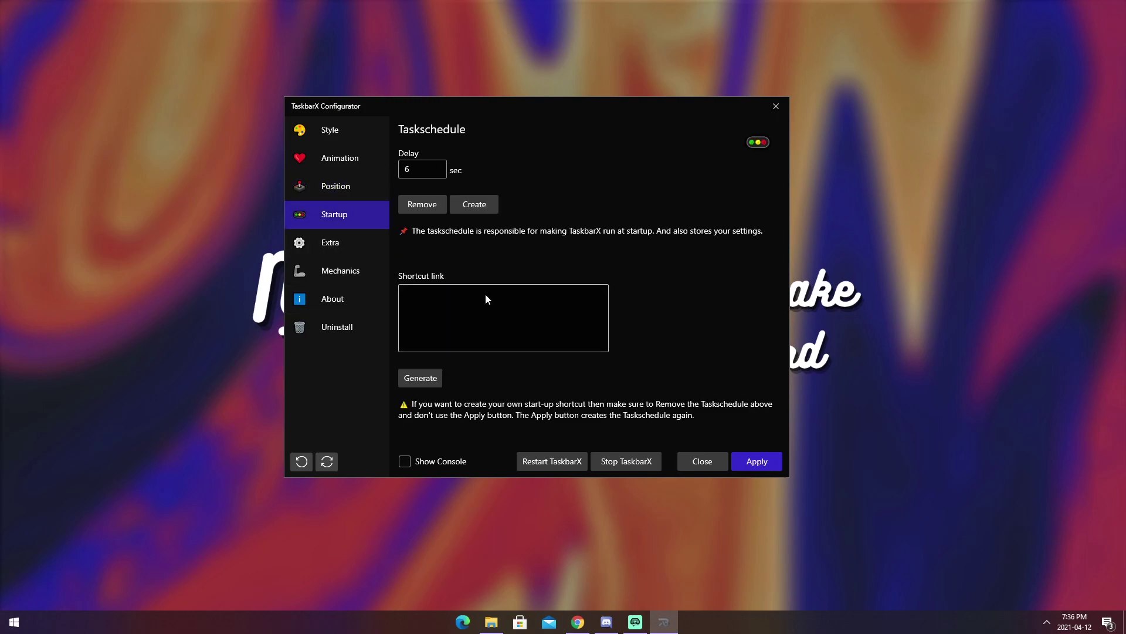
click(358, 239)
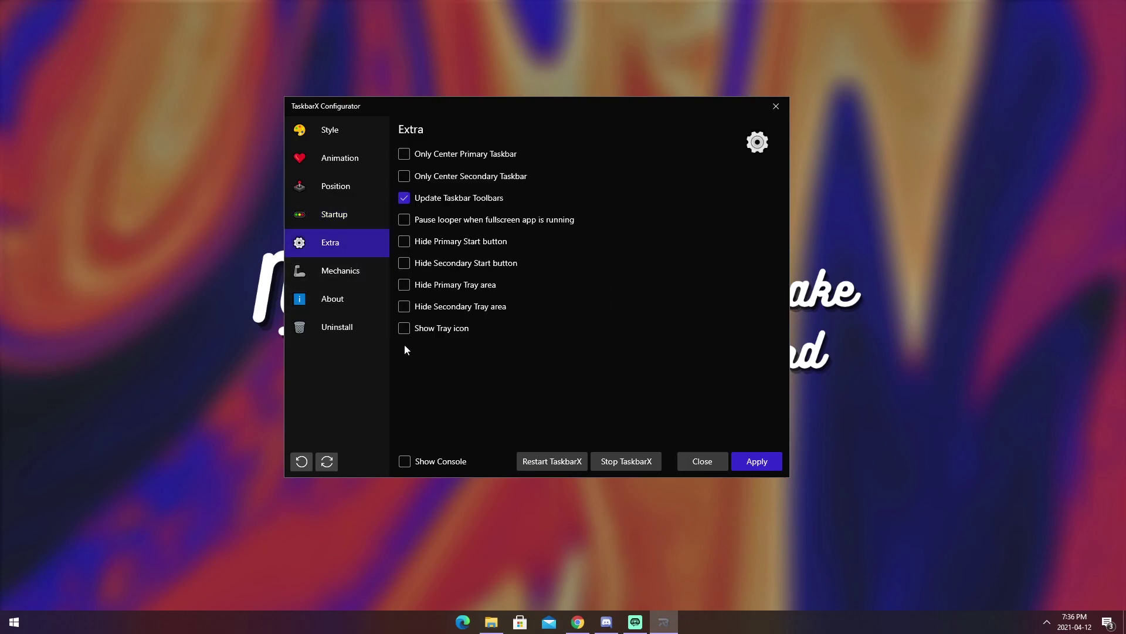
click(347, 270)
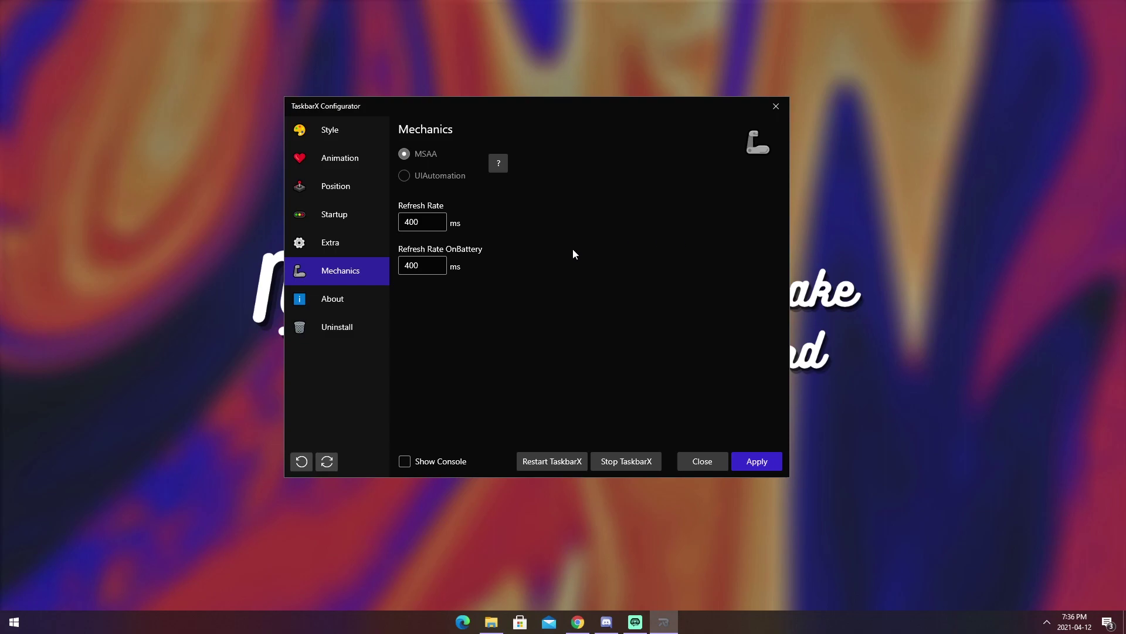
click(329, 139)
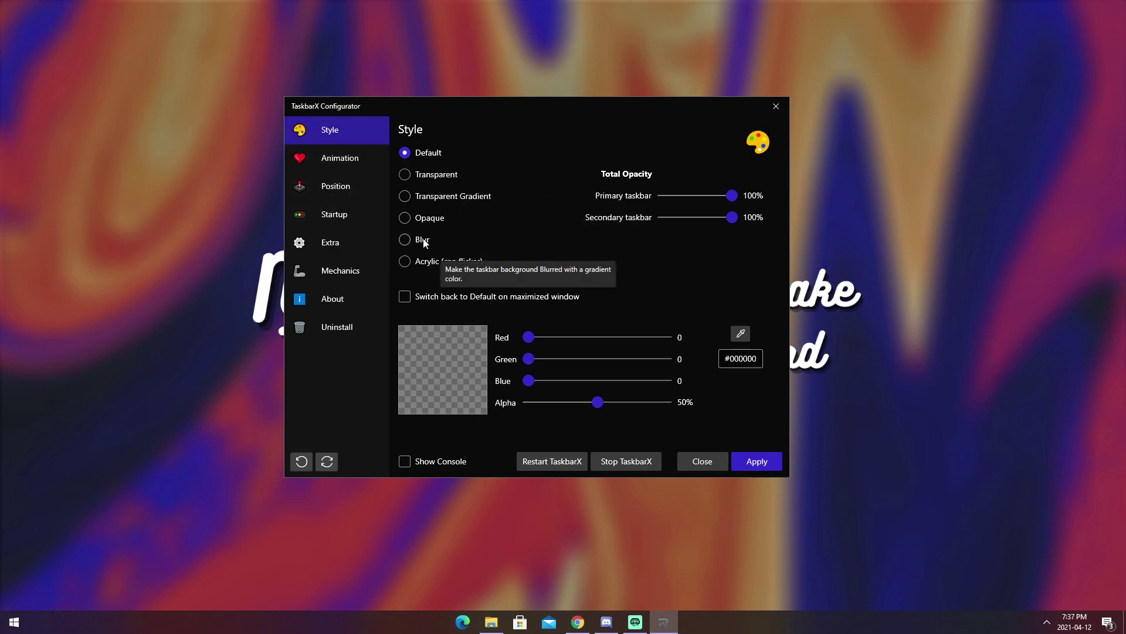
Apply the Transparent taskbar style, then the Opaque style.
click(404, 174)
click(742, 463)
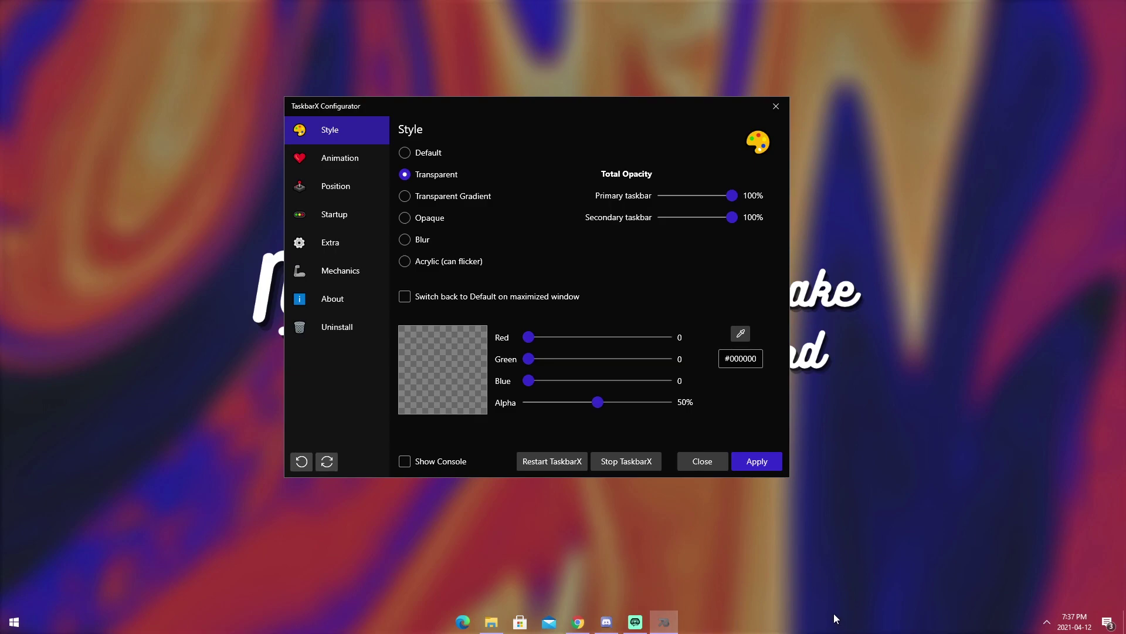
click(404, 219)
click(755, 463)
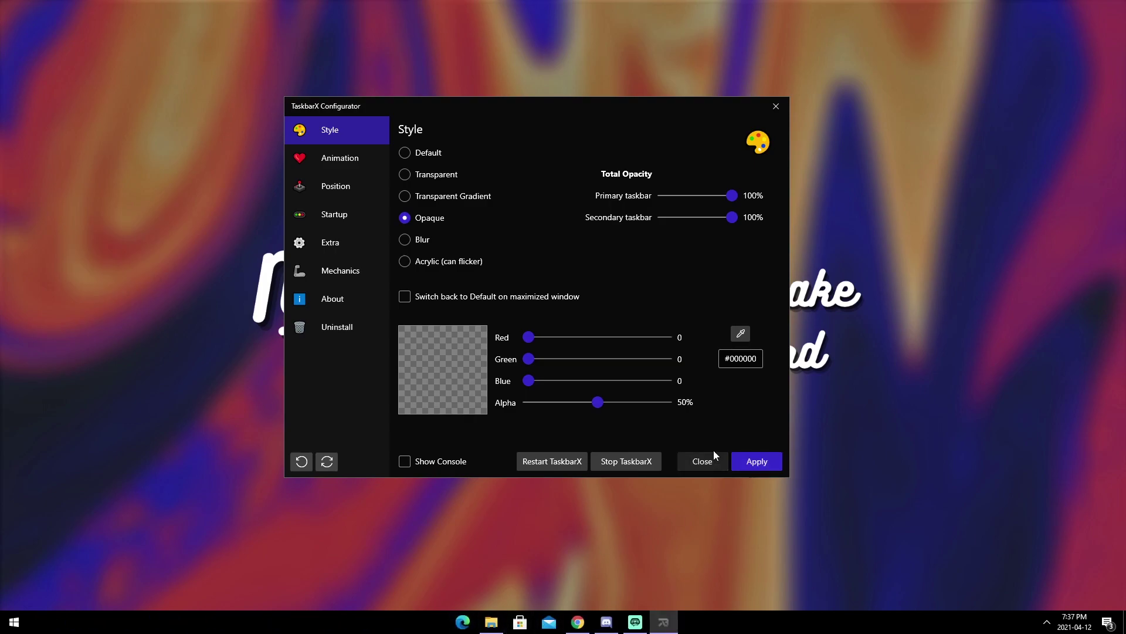
Set the taskbar colour to RGB 121/109/99 at 100% alpha and apply it.
drag(528, 337, 594, 337)
drag(528, 358, 587, 359)
drag(528, 380, 719, 403)
drag(567, 380, 590, 354)
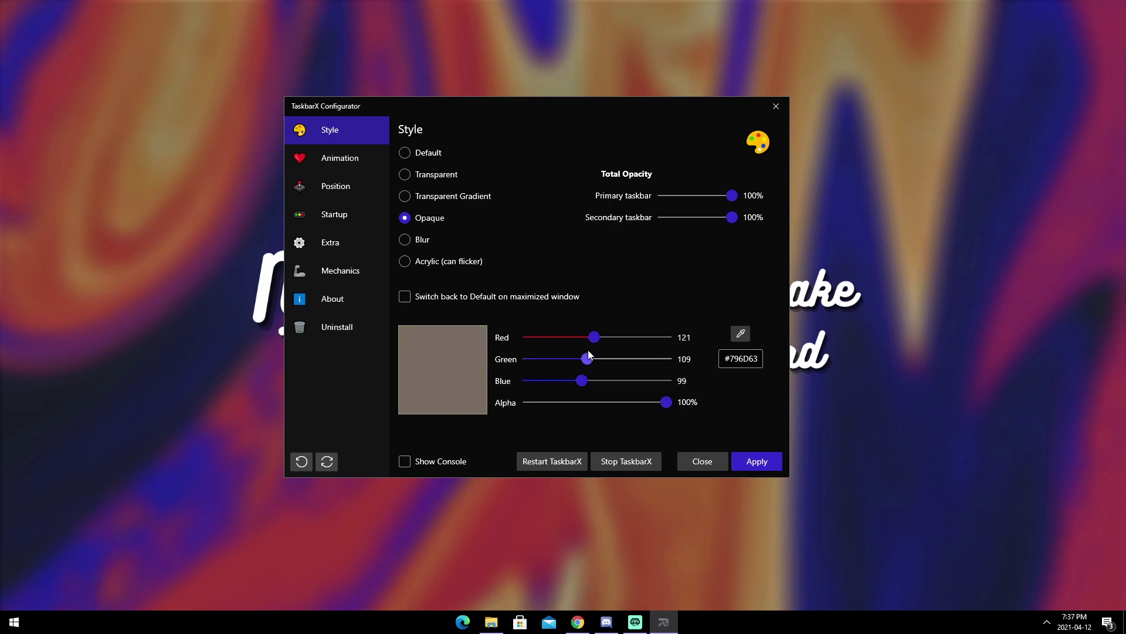
click(756, 461)
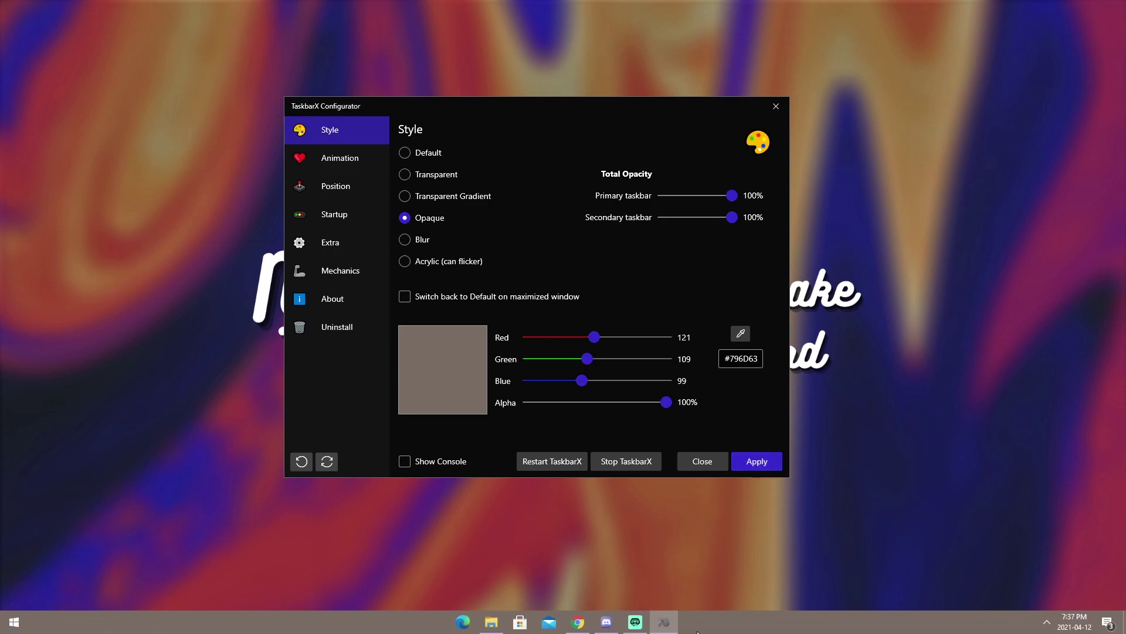
Apply the Acrylic style, then switch back to Transparent and apply it.
click(404, 261)
click(759, 462)
click(405, 174)
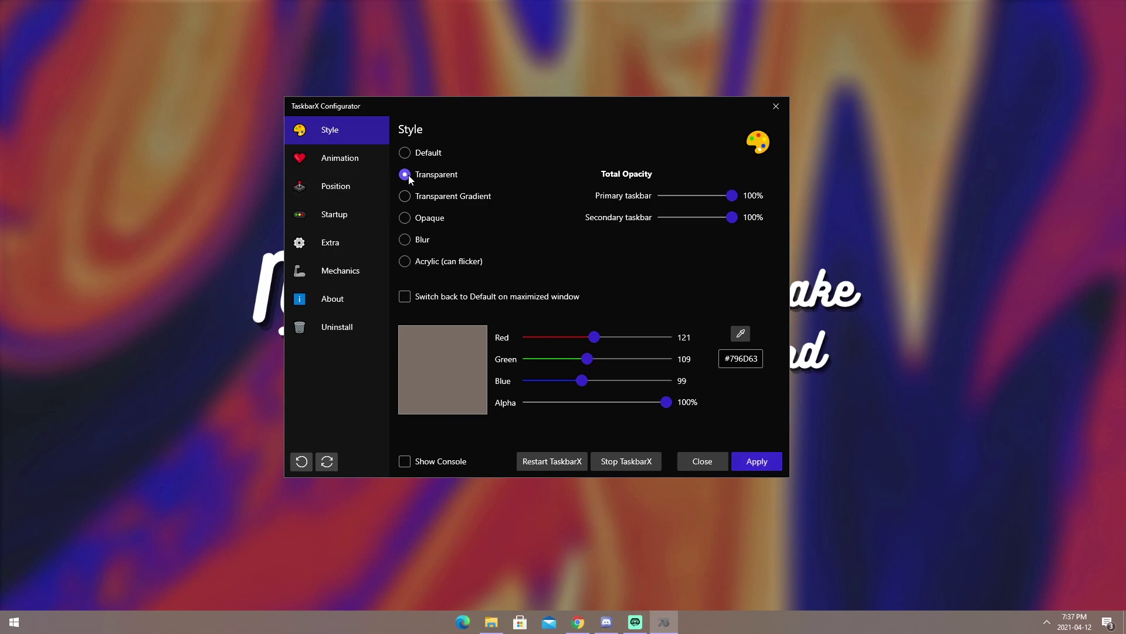
click(756, 461)
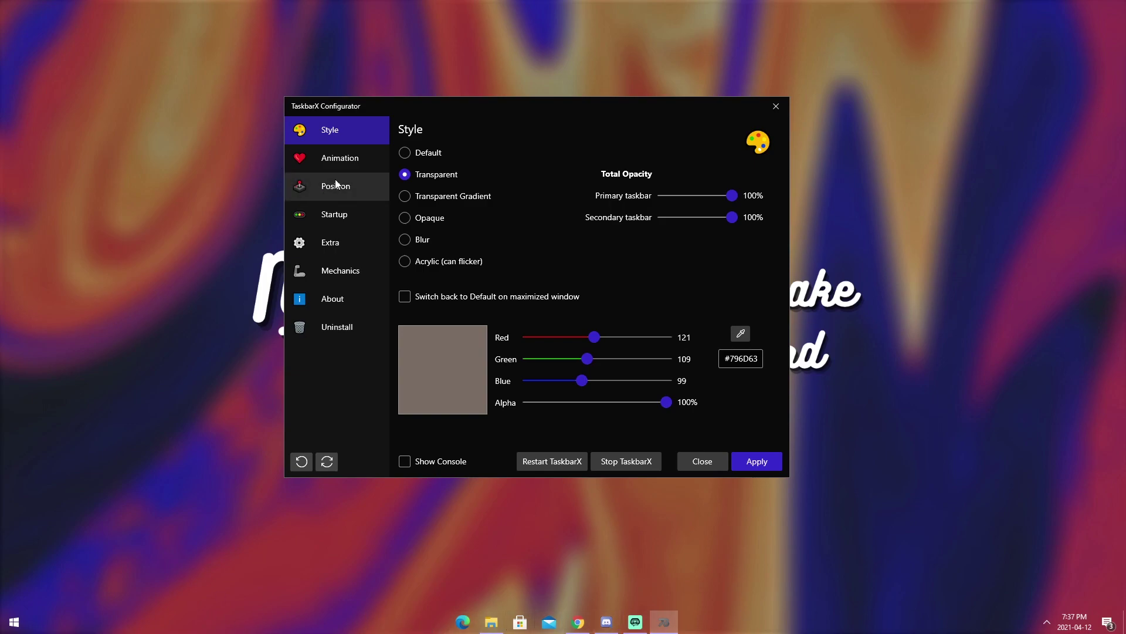
Open the Animation page, restart TaskbarX, and minimise then restore the configurator.
click(339, 157)
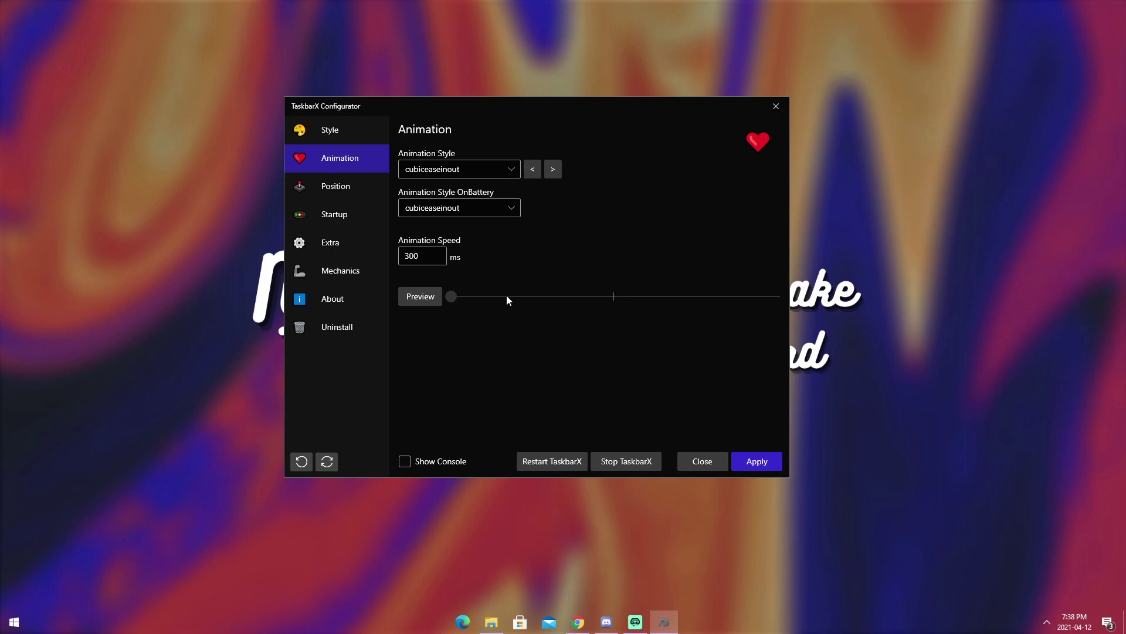
click(536, 466)
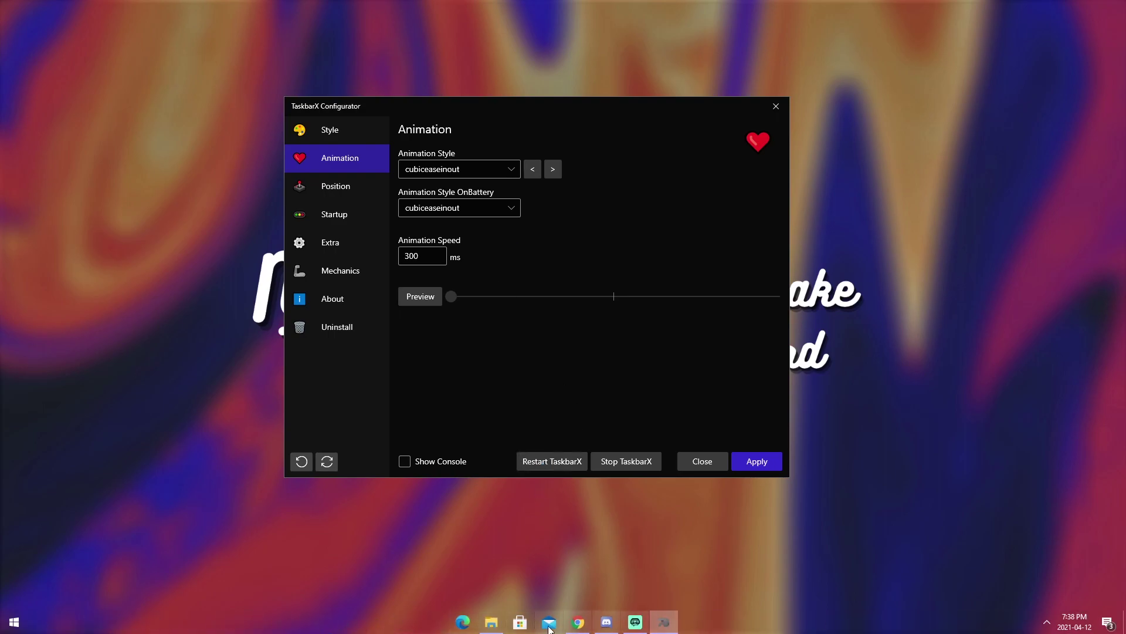
click(636, 625)
click(623, 530)
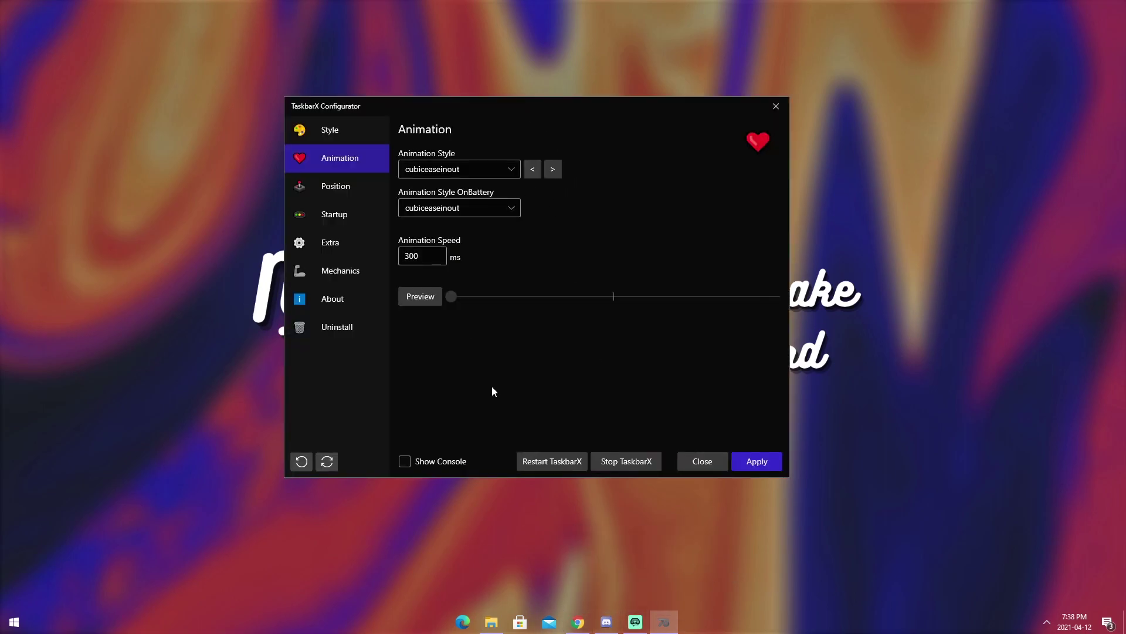
Choose none for Animation Style and Animation Style OnBattery, then apply.
click(485, 165)
scroll(473, 230, up, 5)
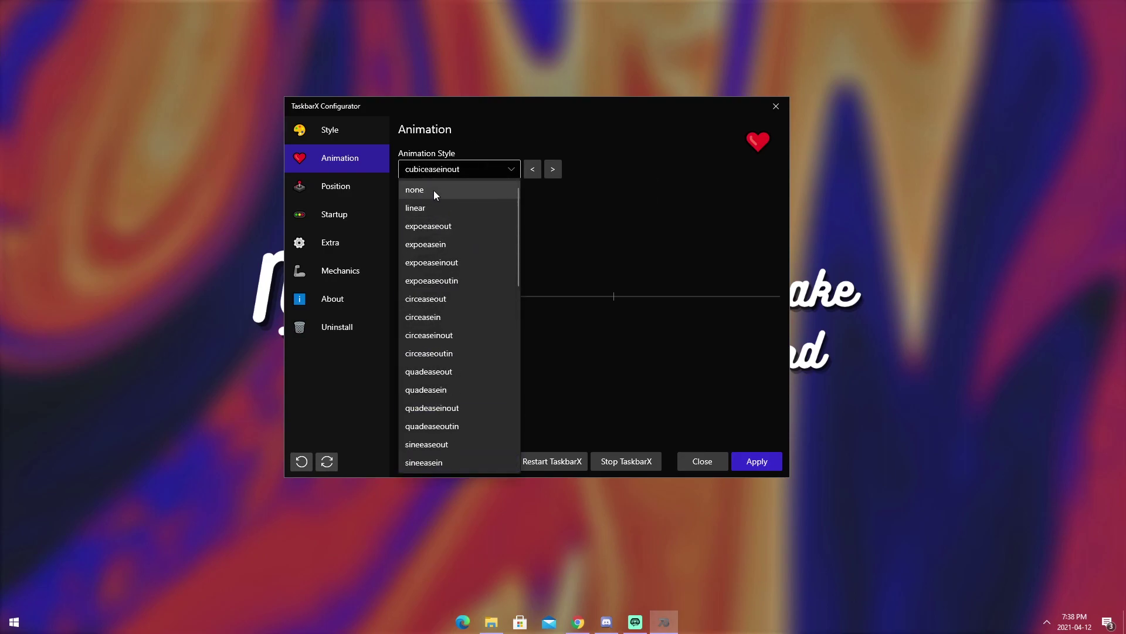
click(431, 189)
click(476, 208)
scroll(446, 281, up, 5)
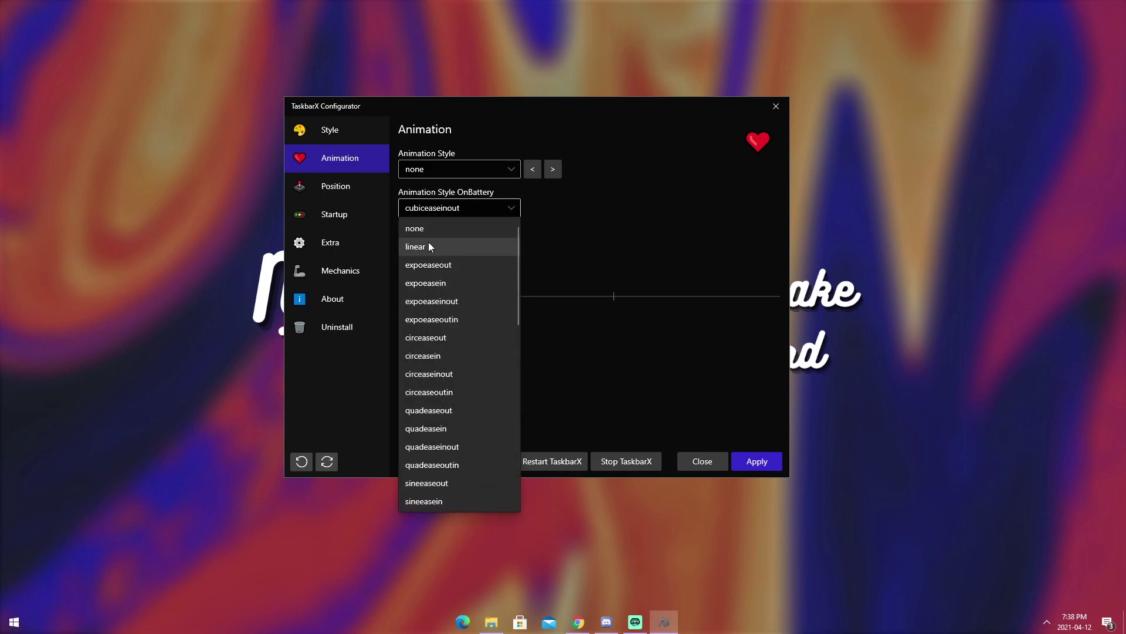
click(429, 229)
click(755, 462)
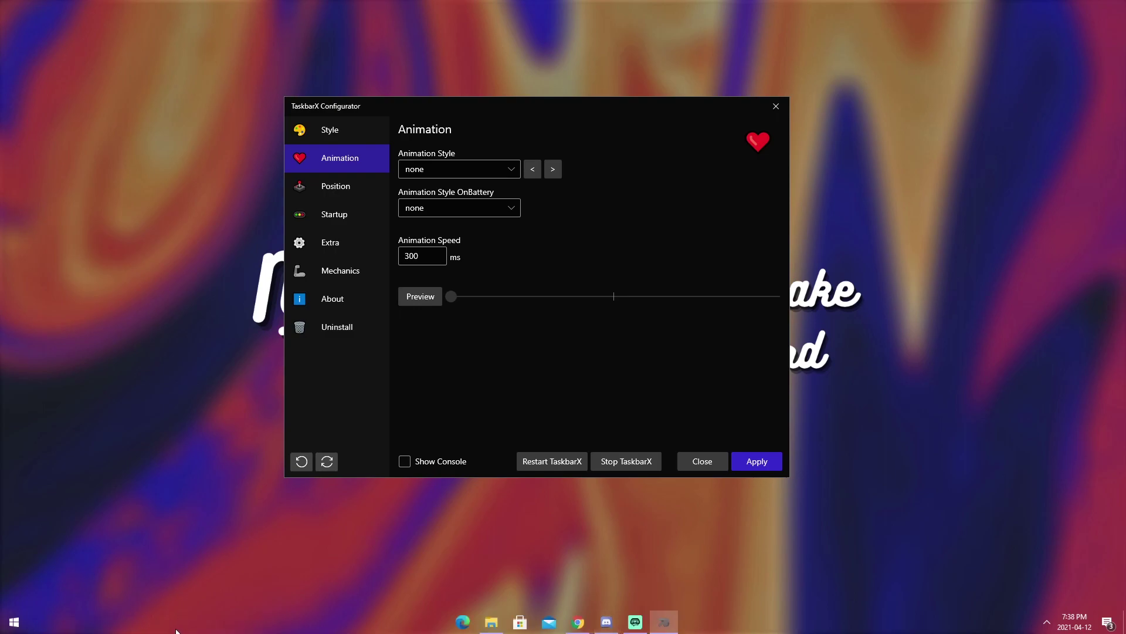
mouse_move(645, 632)
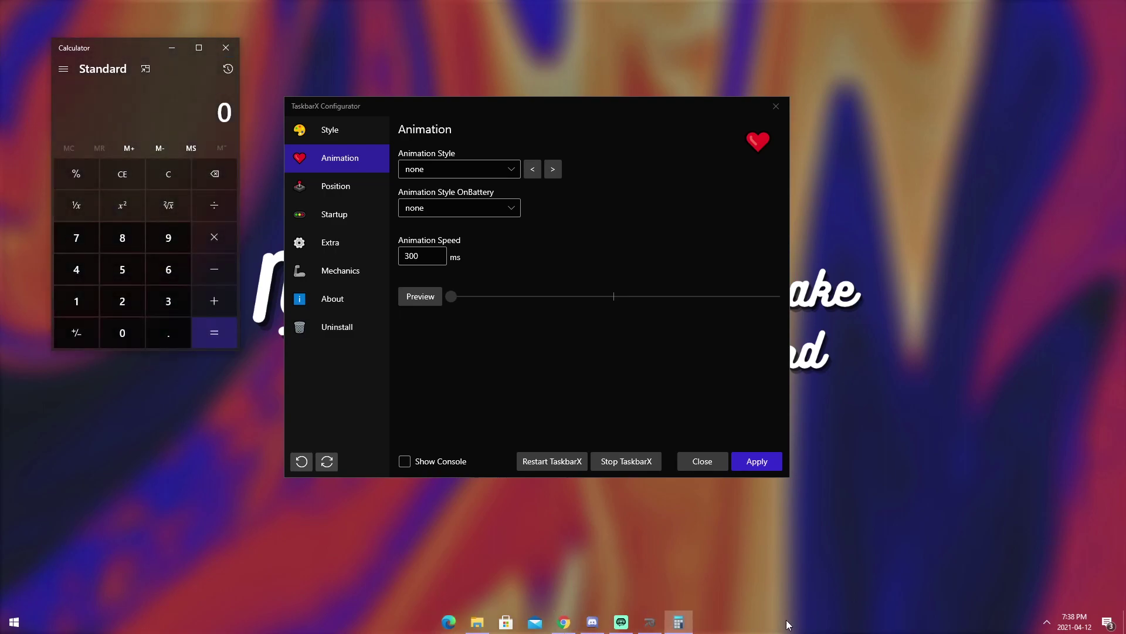
Choose linear for Animation Style and Animation Style OnBattery, apply, then close Calculator.
click(465, 170)
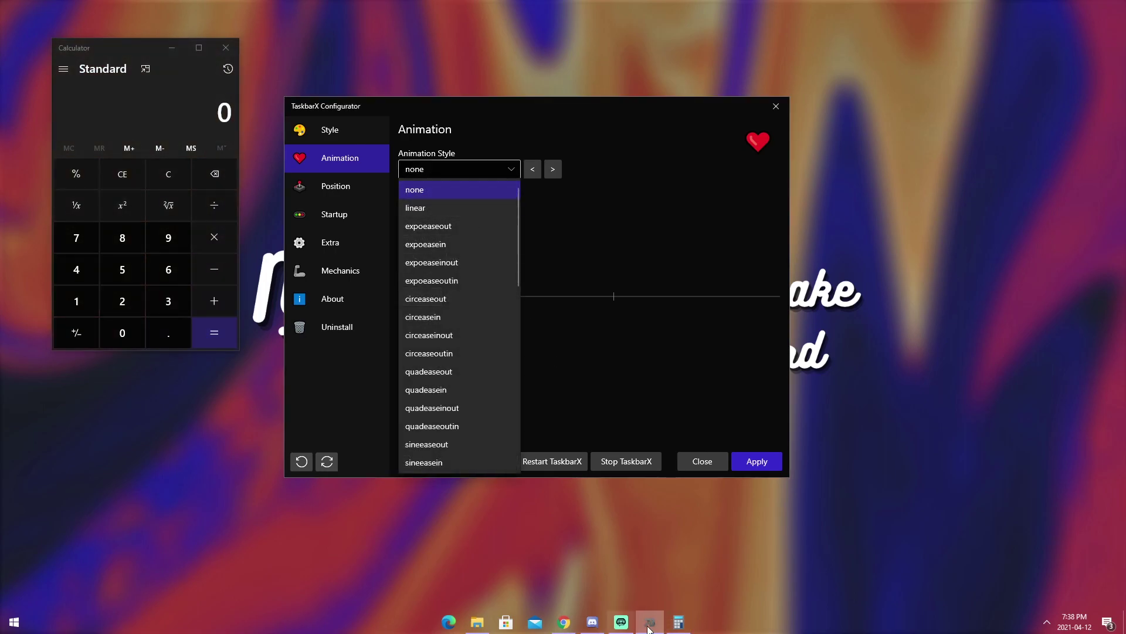
click(418, 207)
click(420, 208)
click(422, 245)
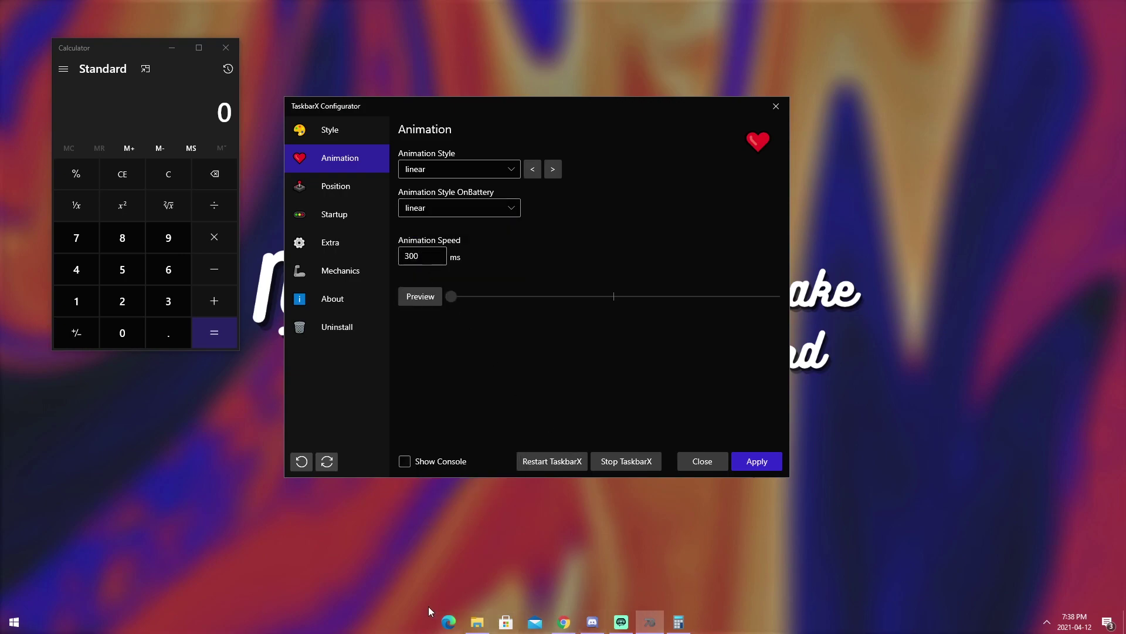
click(446, 170)
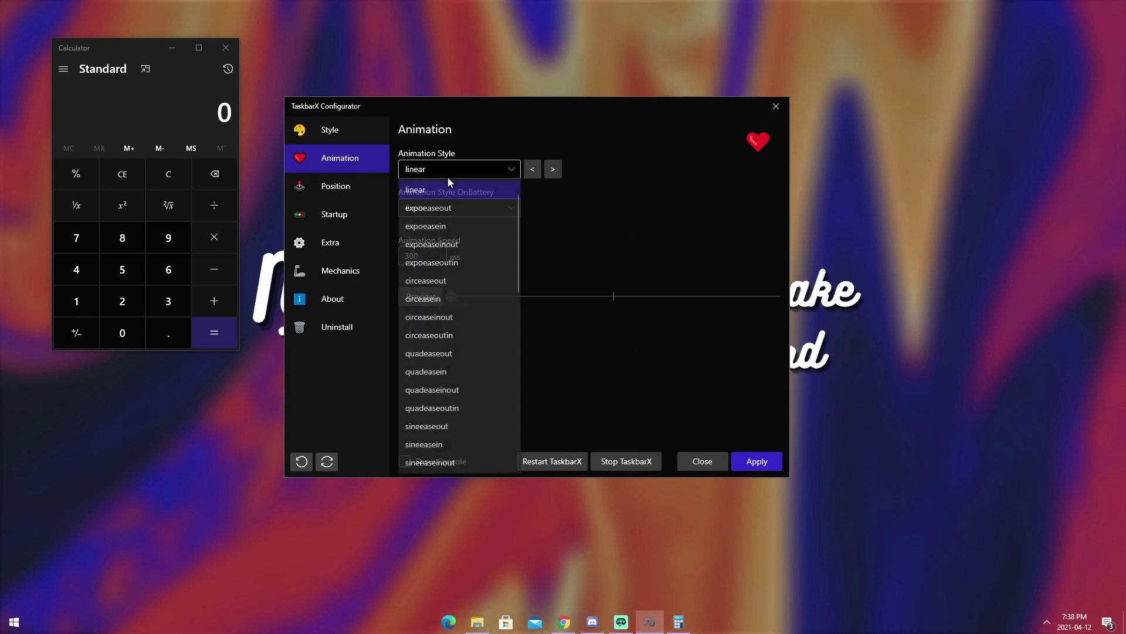
scroll(459, 360, down, 5)
click(756, 461)
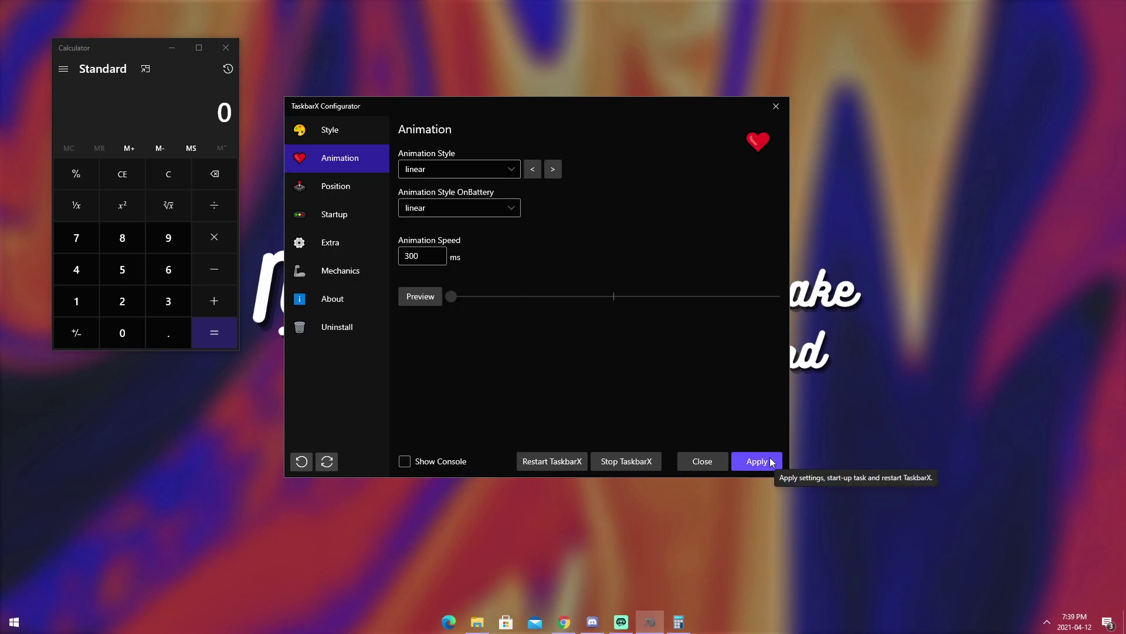
click(757, 461)
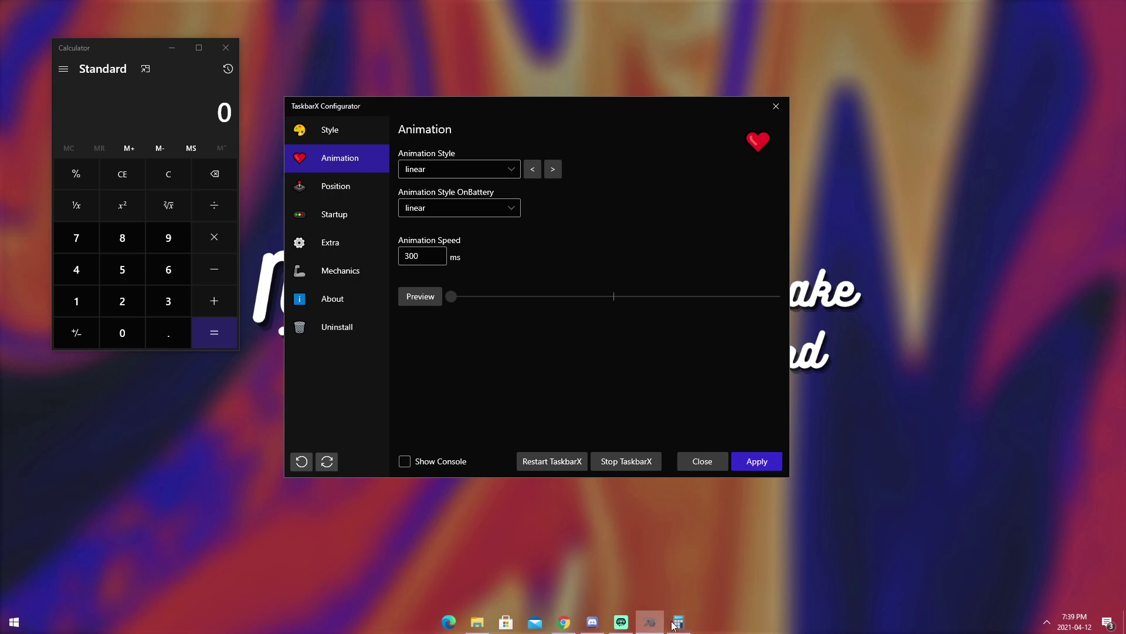
click(226, 48)
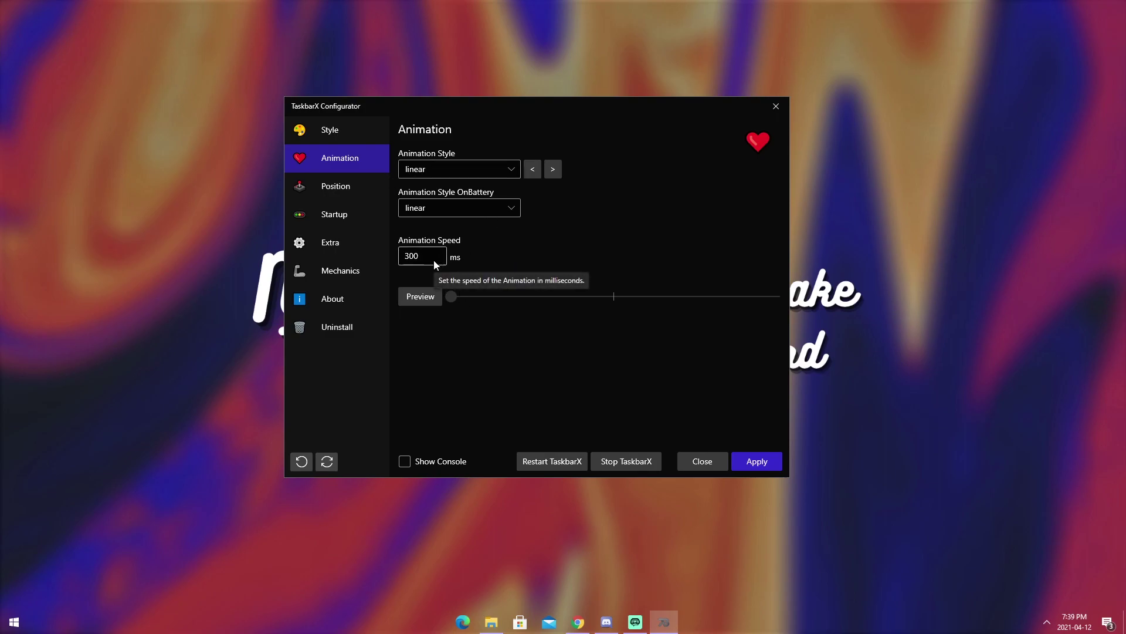
On the Position page, enable Compensate Tray Clock and apply, then disable it and apply.
click(324, 185)
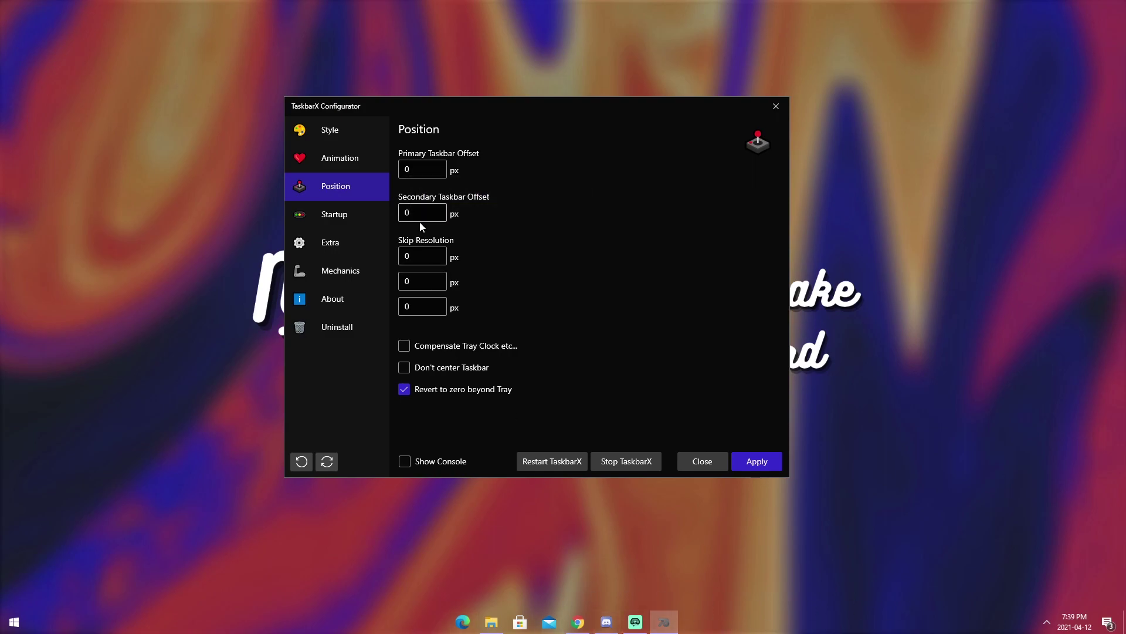
mouse_move(421, 209)
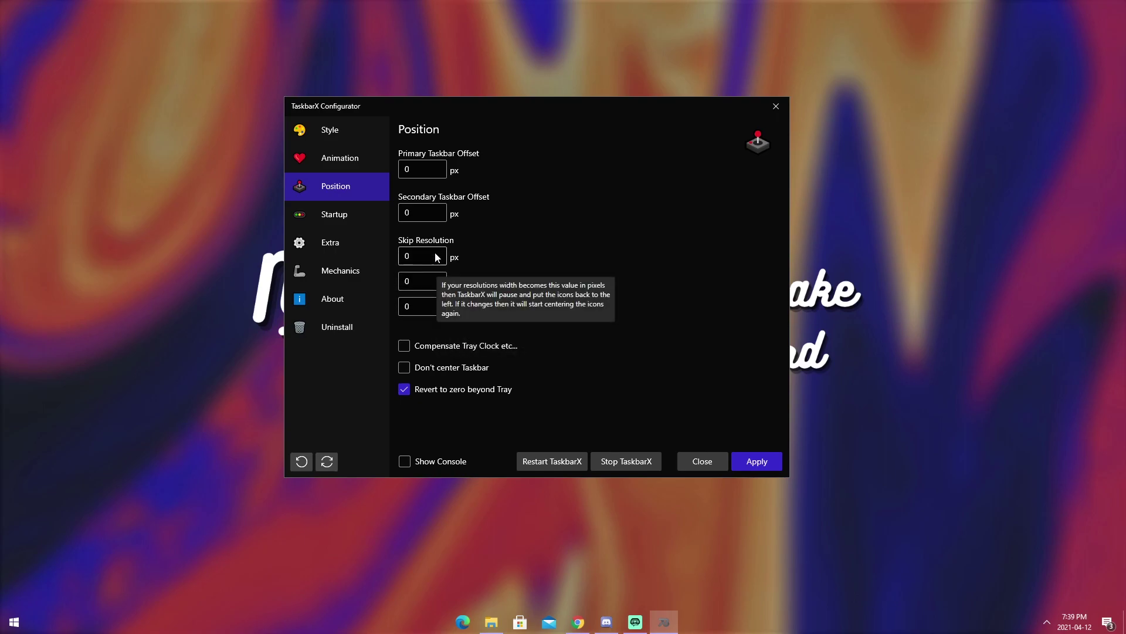
click(405, 347)
click(758, 466)
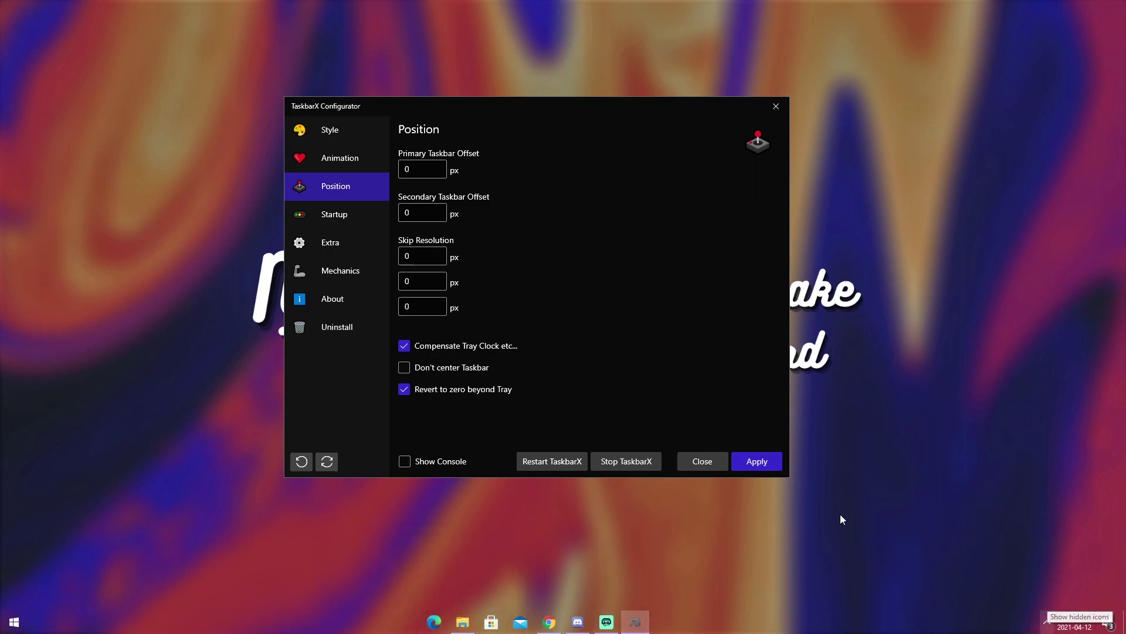
click(411, 345)
click(757, 457)
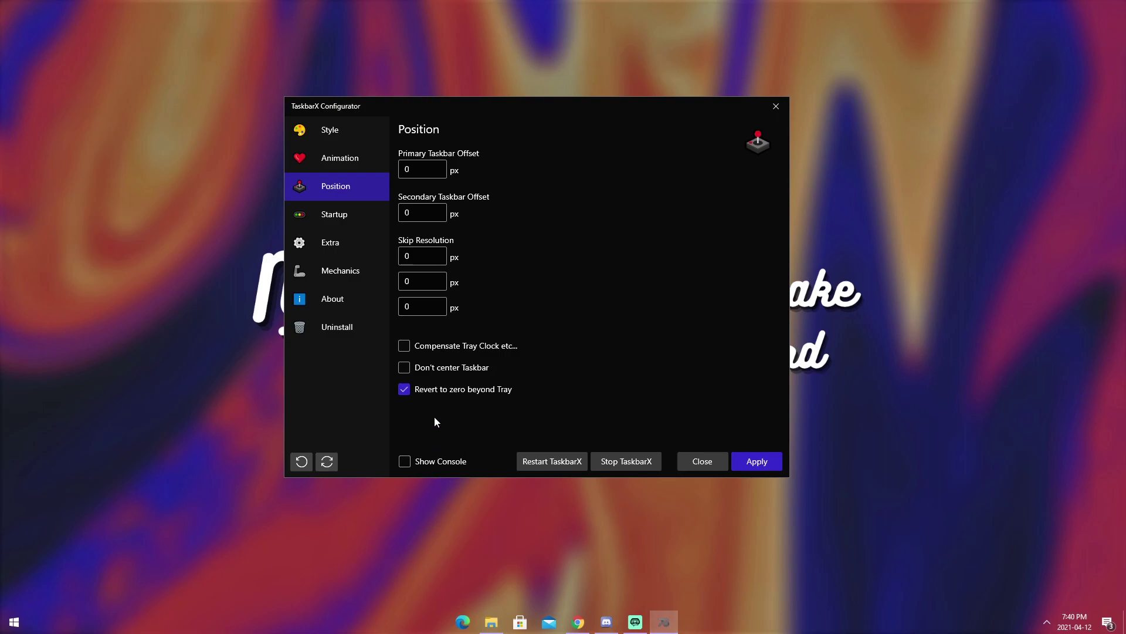
Apply Don't center Taskbar, then uncheck it and apply to re-centre the icons.
click(427, 367)
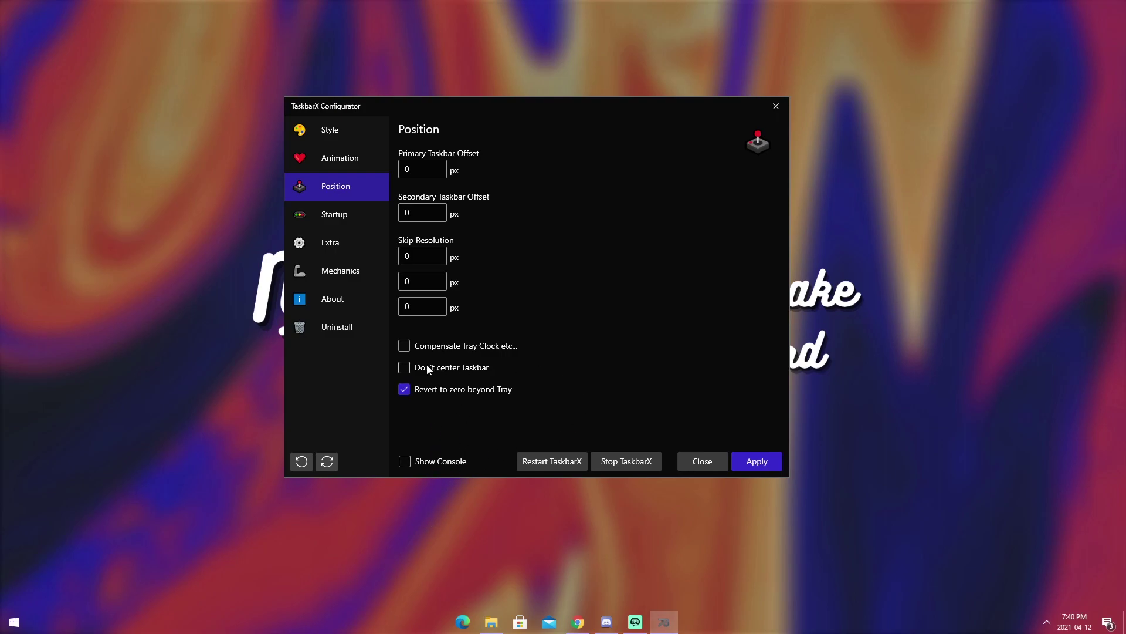
click(758, 461)
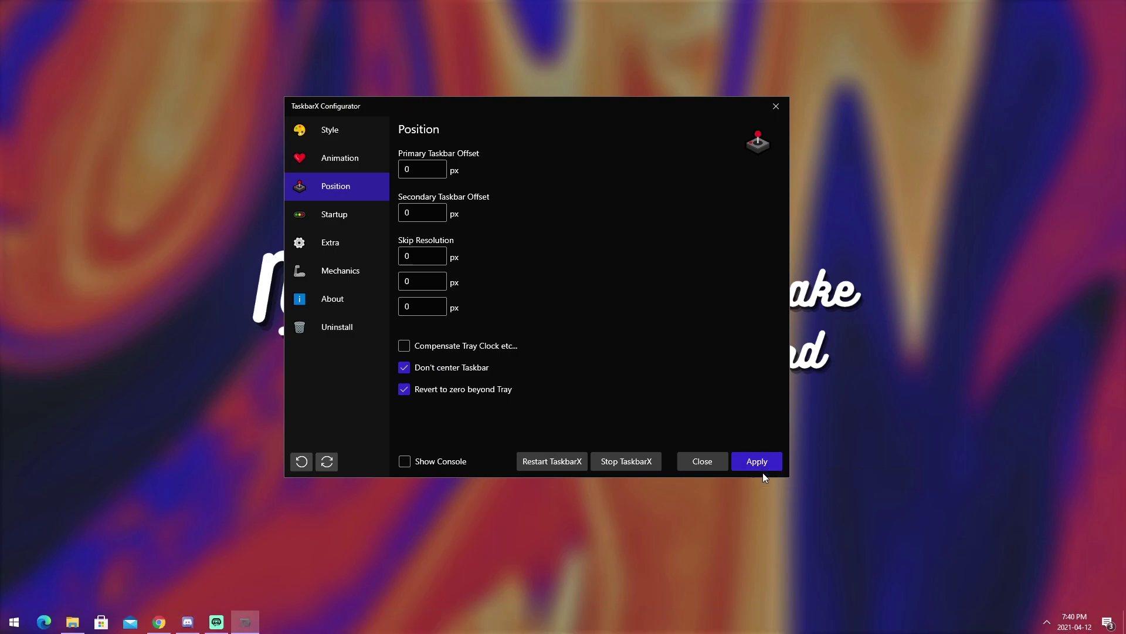
click(400, 370)
click(757, 457)
Open the Startup page and select the 6-second Delay value.
click(347, 209)
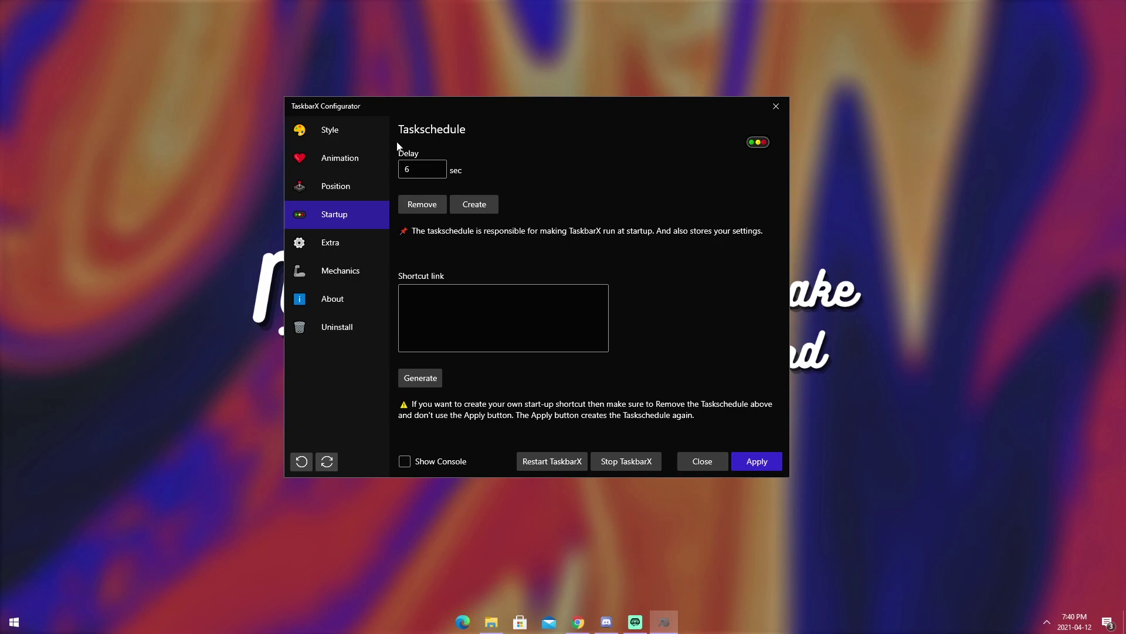
double_click(430, 173)
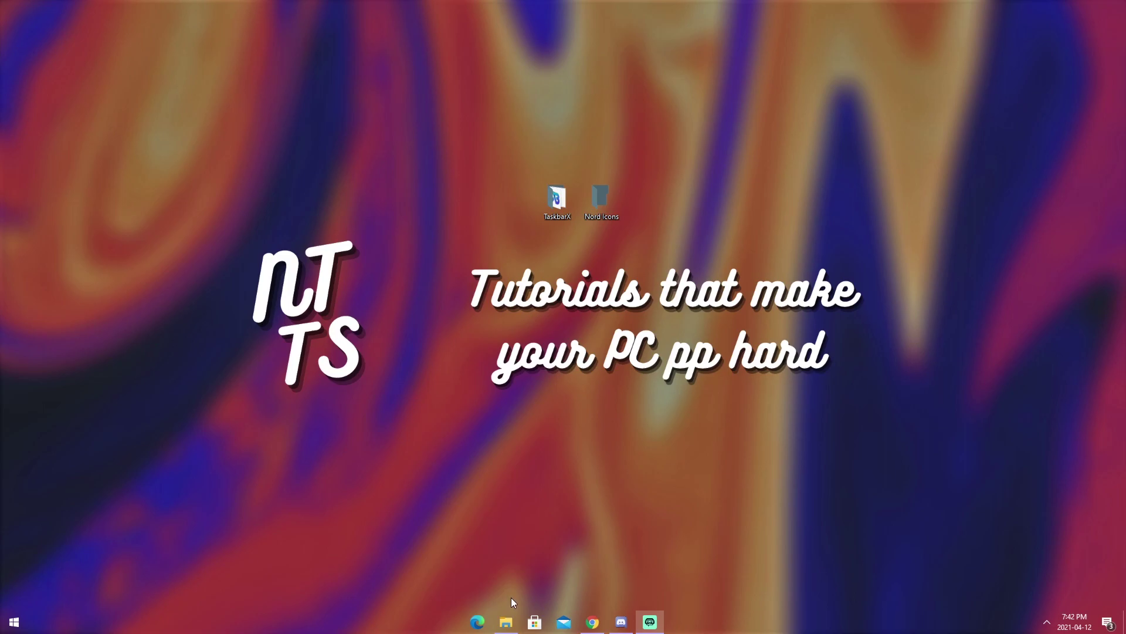
Unpin Mail from the taskbar, then pin Discord and Streamlabs OBS to it.
mouse_move(503, 620)
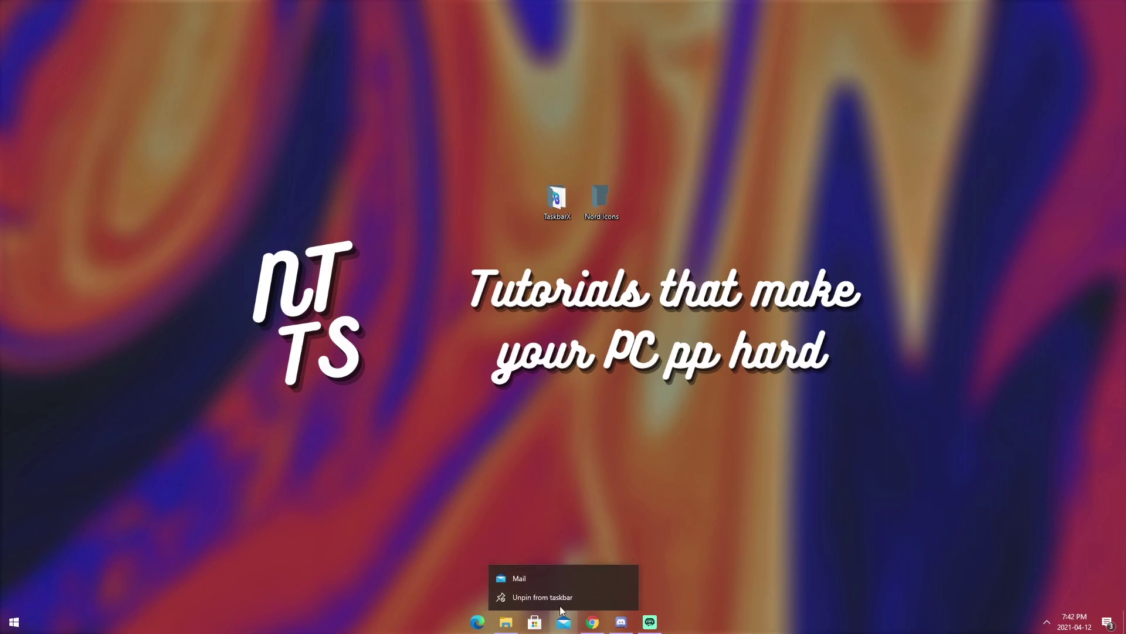
click(557, 600)
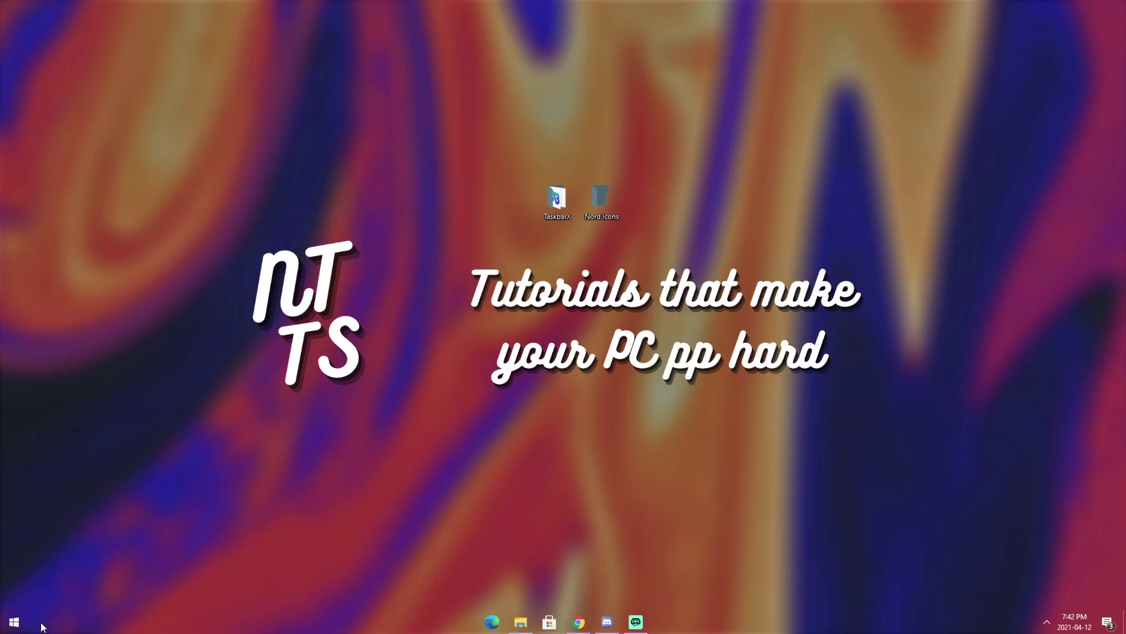
click(15, 623)
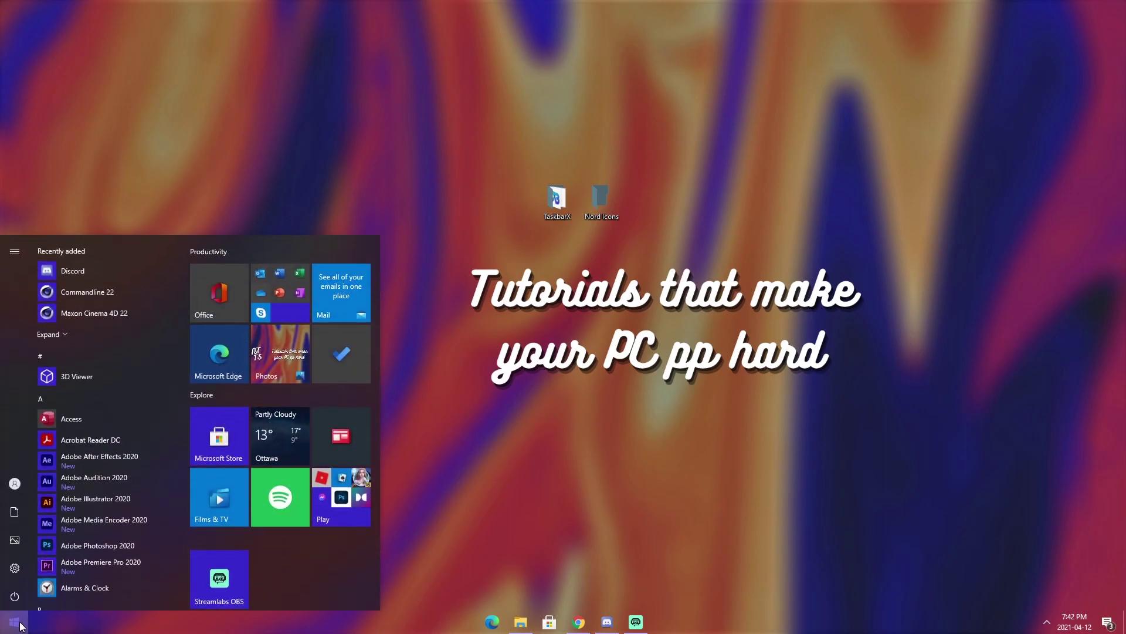
right_click(607, 622)
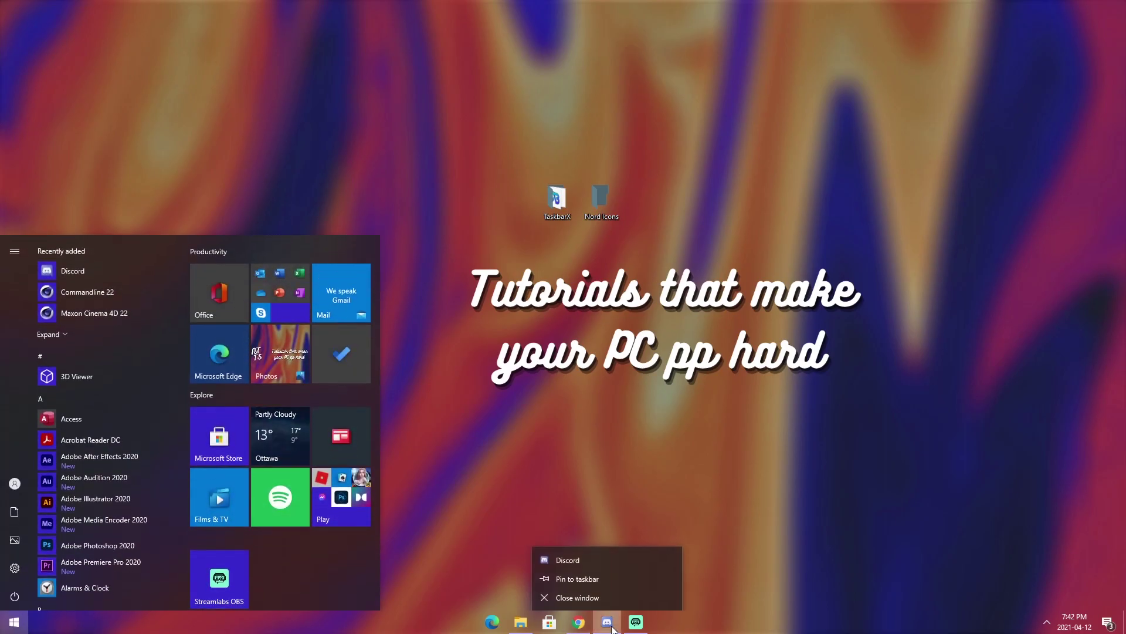
click(583, 579)
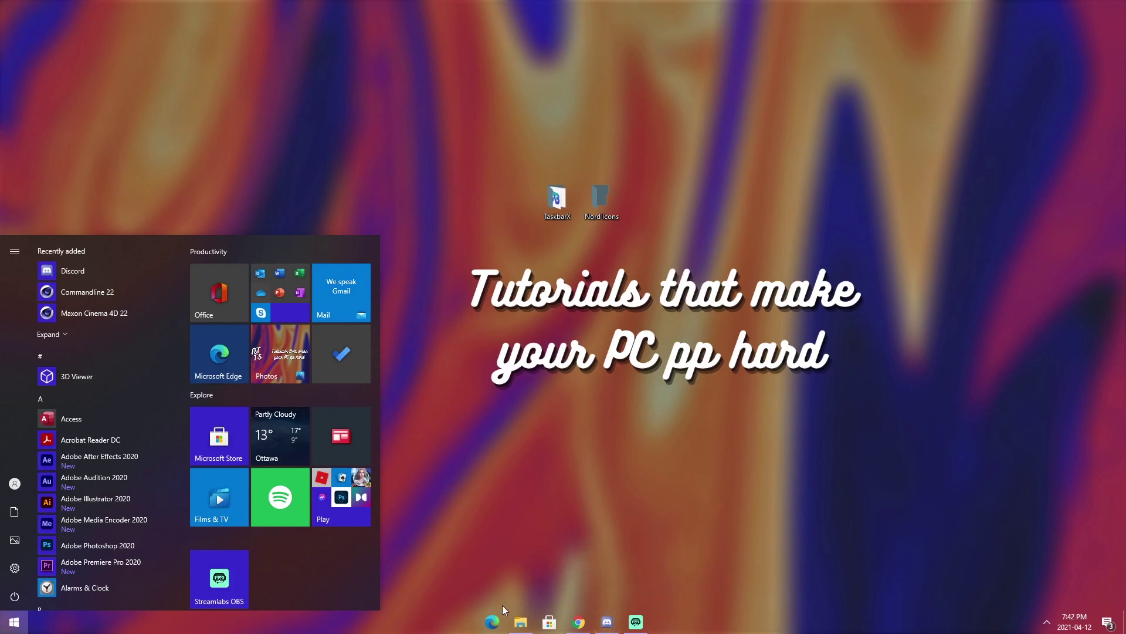
right_click(632, 623)
click(615, 588)
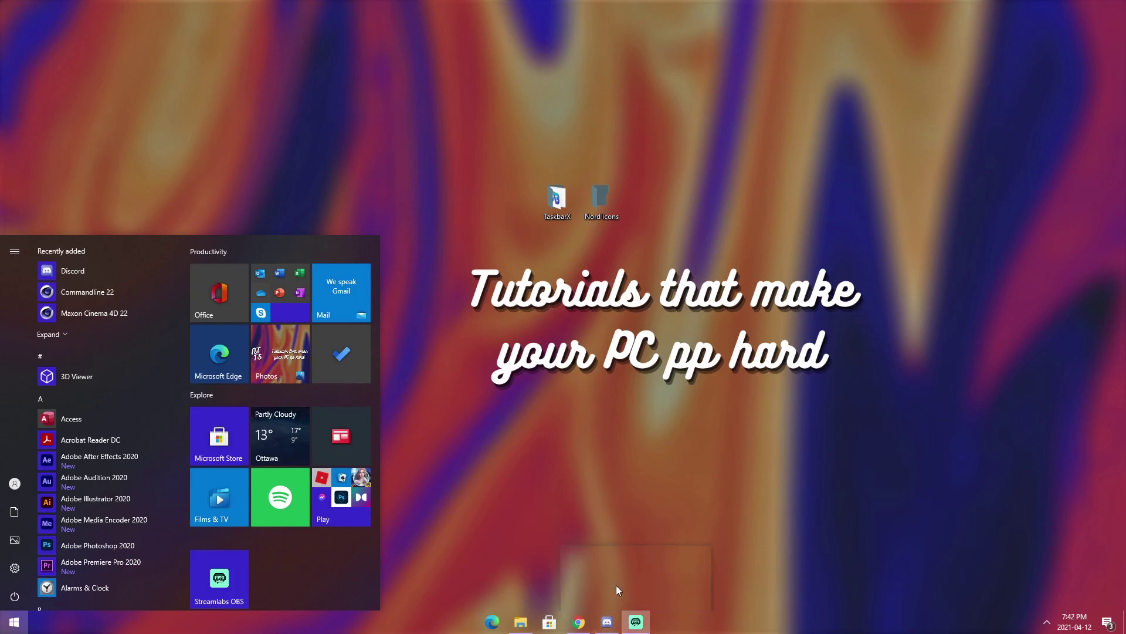
Pin Adobe Premiere Pro 2020 to Start and to the taskbar, then close Start.
scroll(100, 483, down, 4)
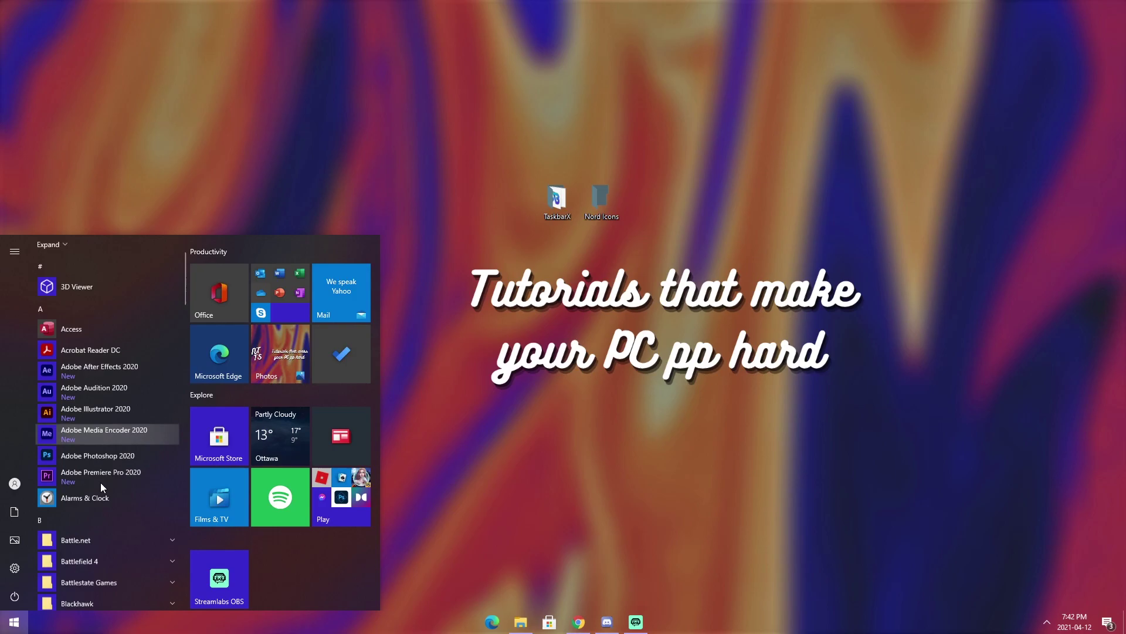
scroll(91, 470, up, 4)
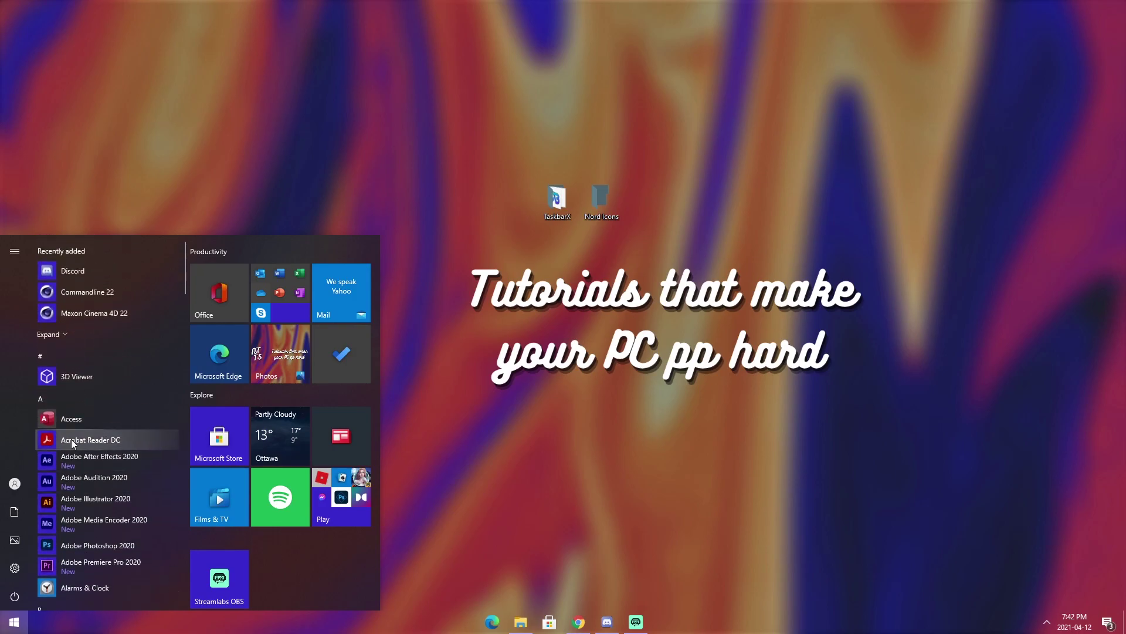
right_click(92, 569)
click(150, 519)
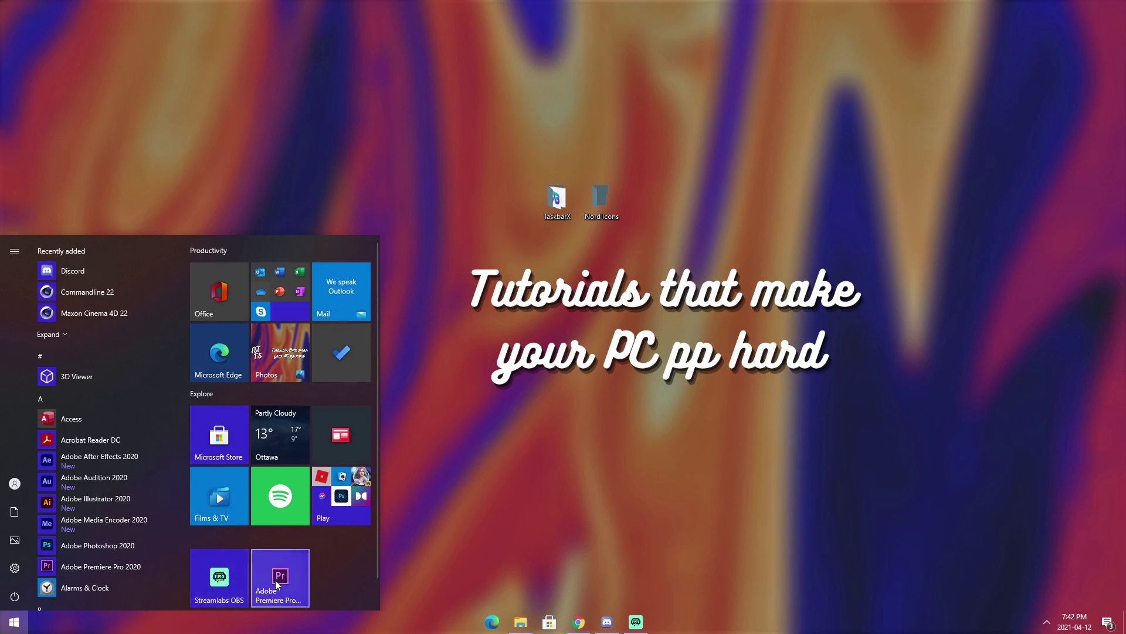
right_click(93, 562)
mouse_move(134, 529)
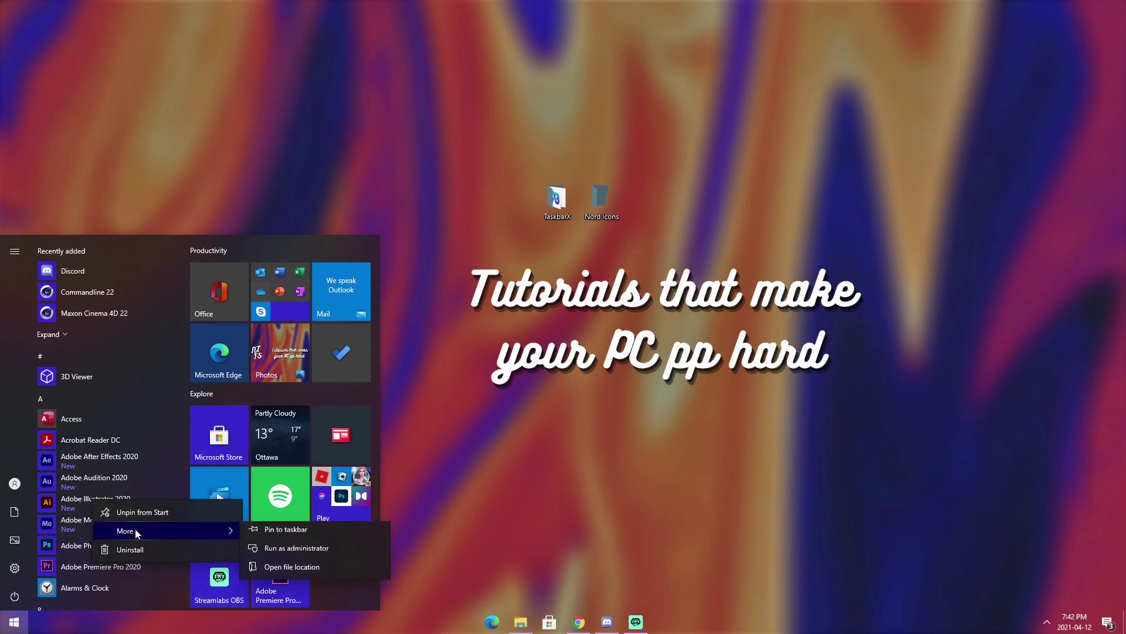
click(295, 531)
click(736, 512)
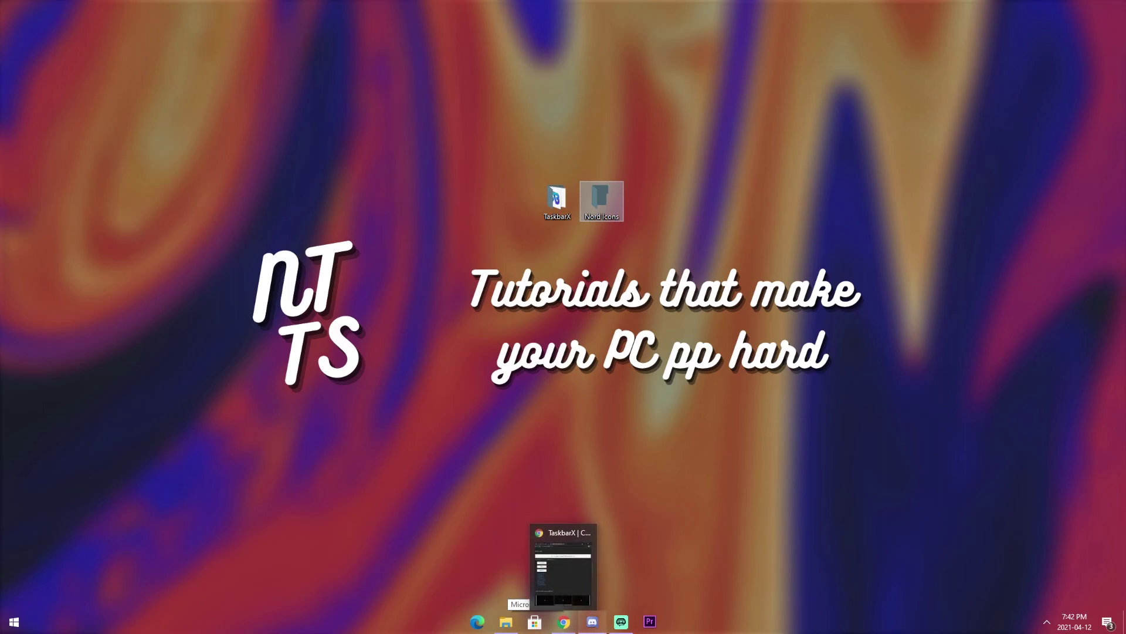
Open the Premiere Pro shortcut's Properties from its jump list and bring up Change Icon.
right_click(648, 623)
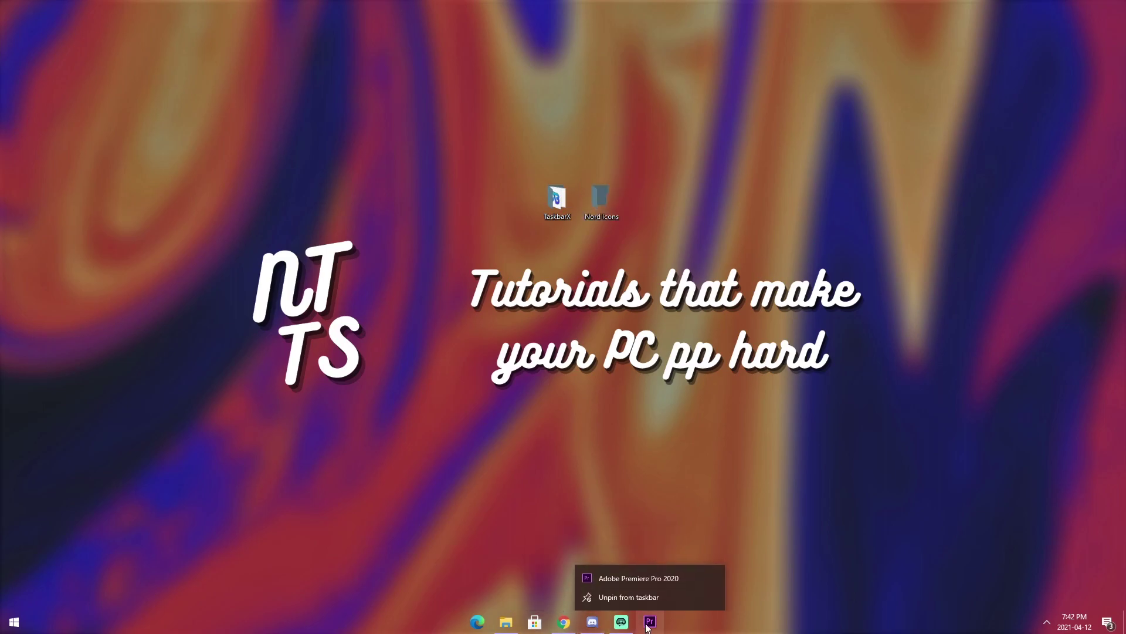
right_click(627, 578)
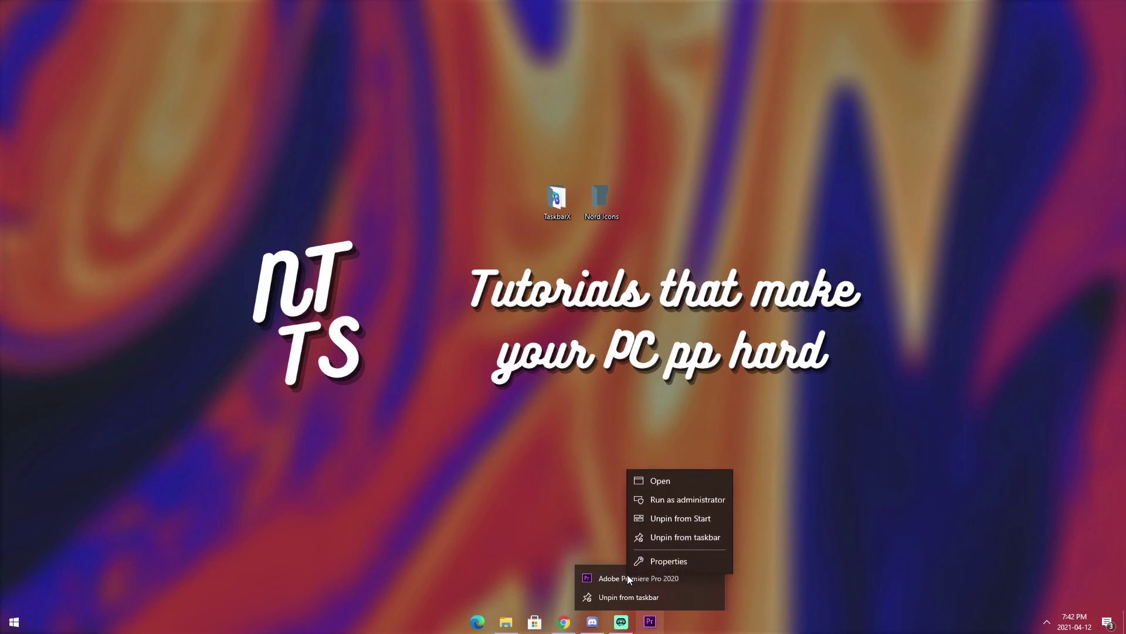
click(682, 556)
drag(728, 294, 486, 223)
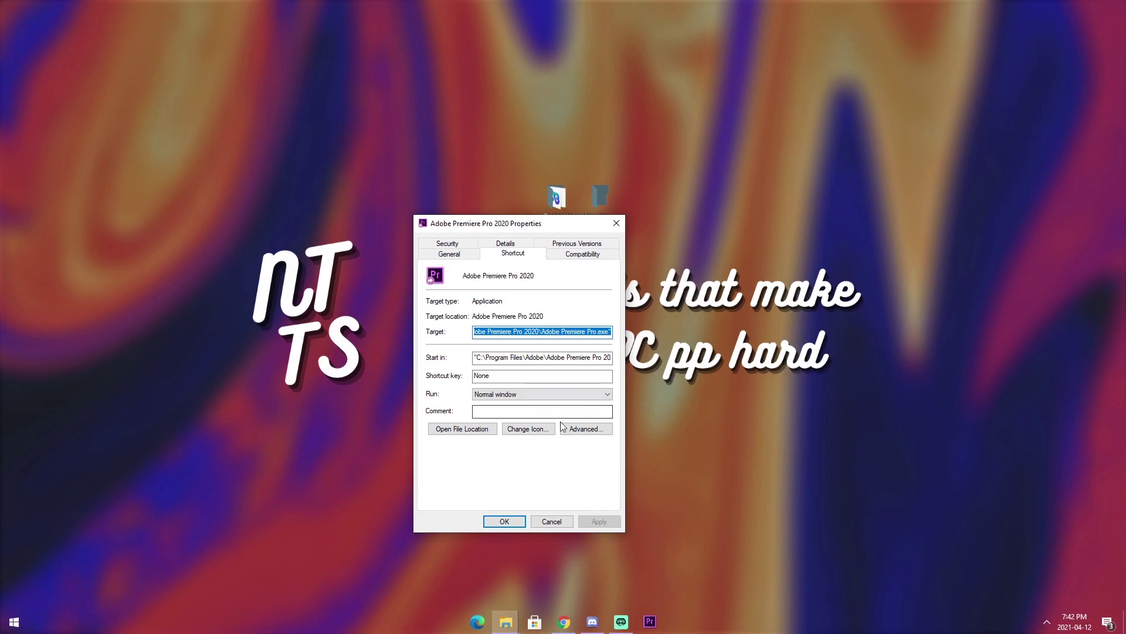
drag(497, 226, 493, 218)
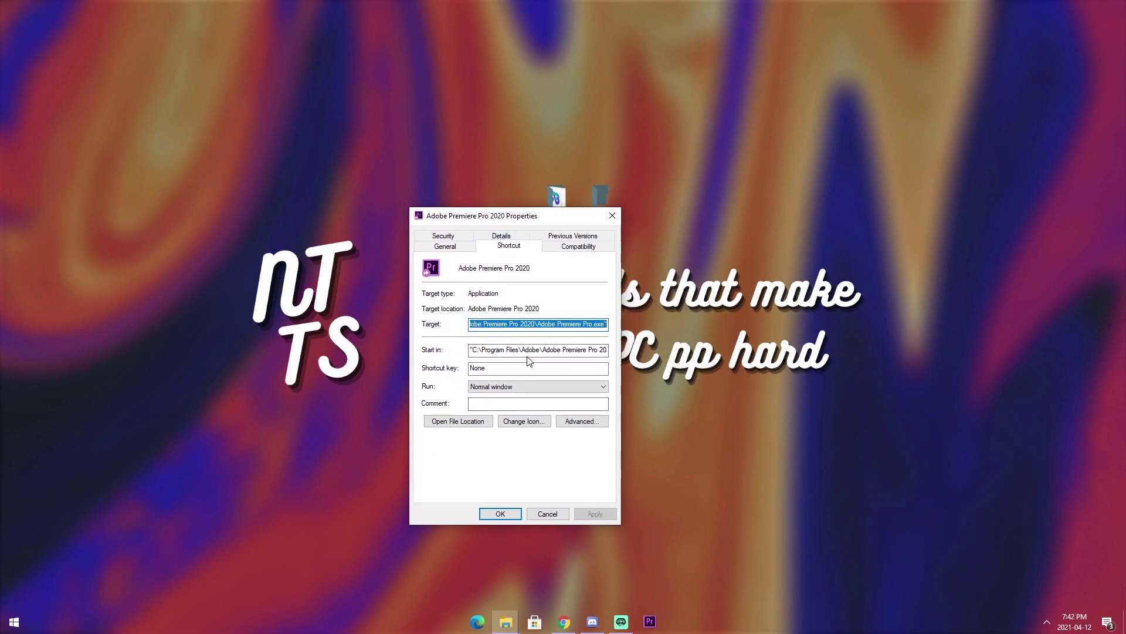
click(527, 422)
click(528, 422)
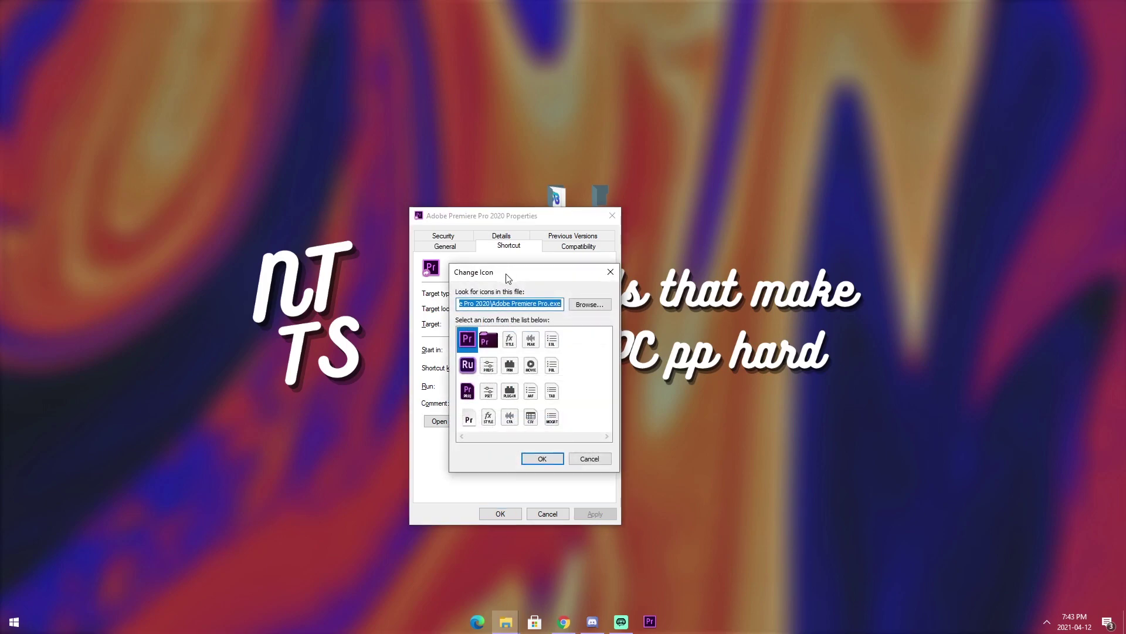
Browse for an icon file in the Desktop\Nord Icons\Windows folder.
drag(528, 279, 273, 237)
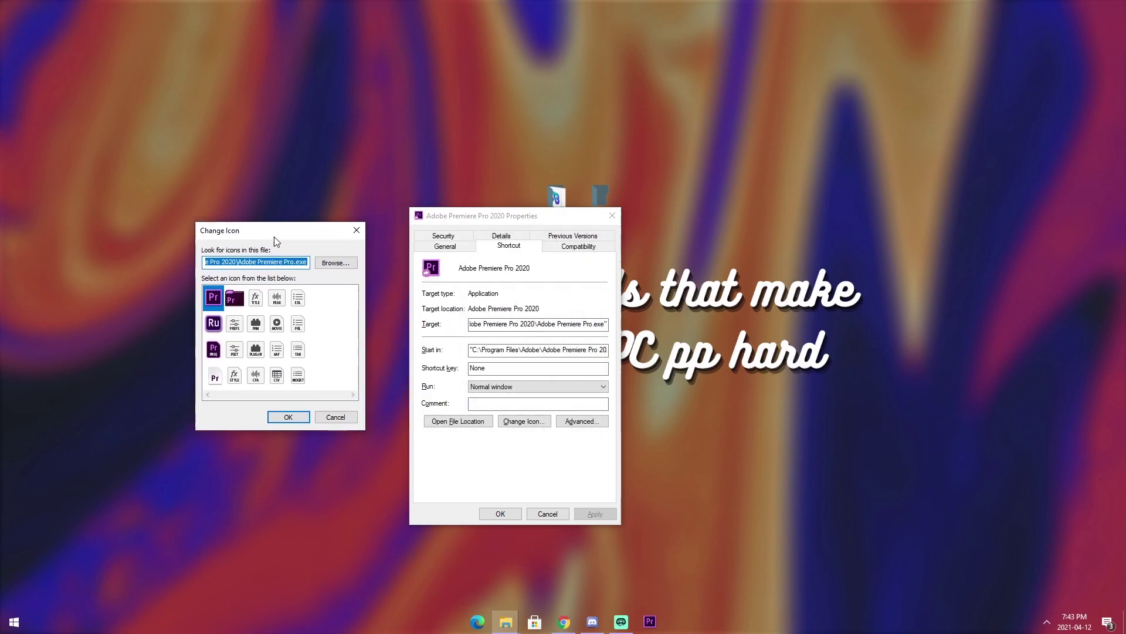
click(330, 264)
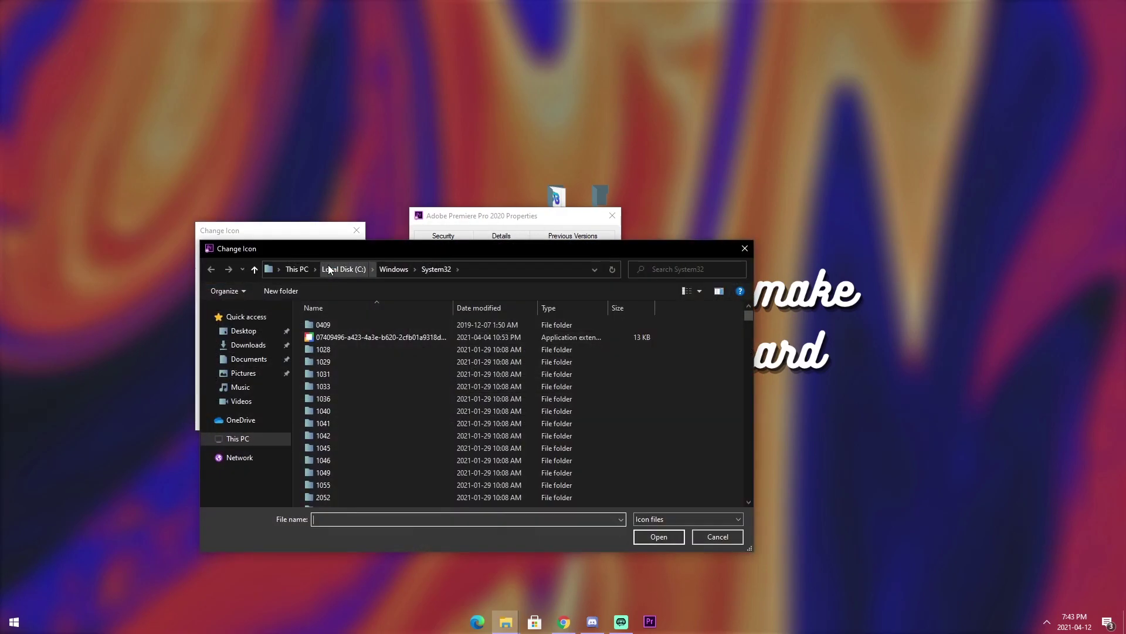
click(249, 331)
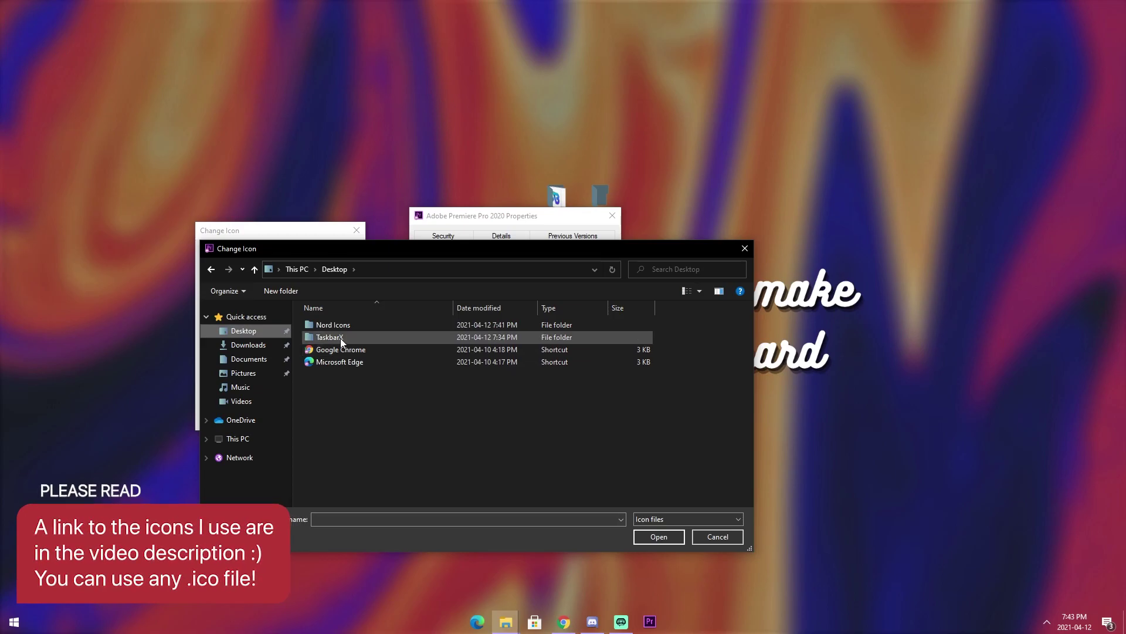
click(330, 325)
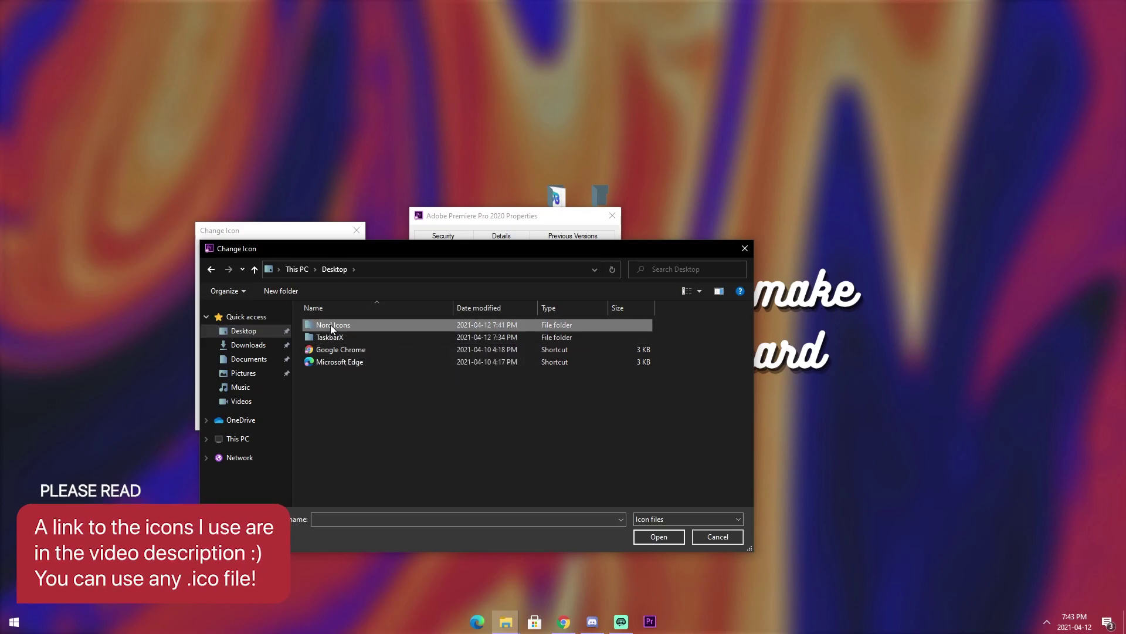
double_click(329, 325)
double_click(349, 338)
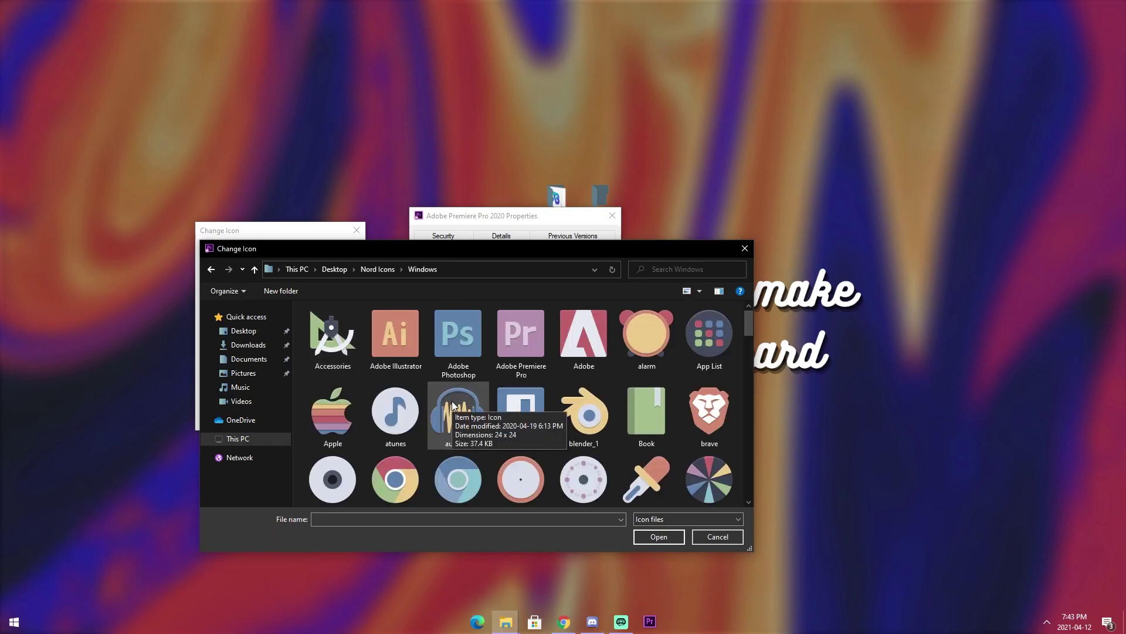
Choose the Adobe Premiere Pro icon file, confirm it, and apply it to the shortcut.
click(391, 520)
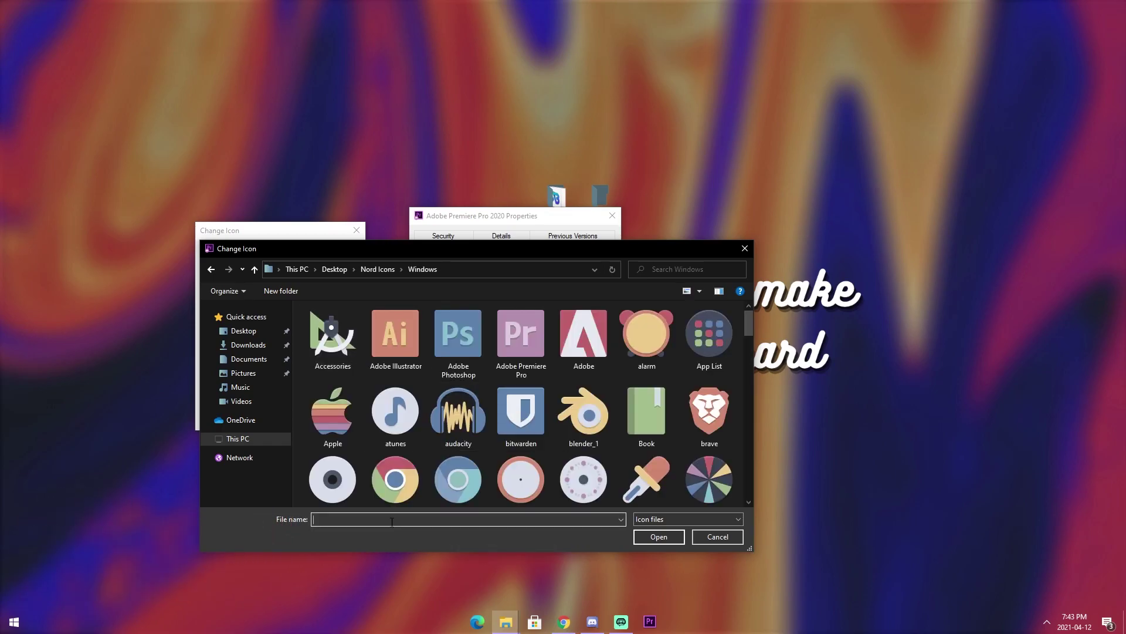
text(premier)
key(ctrl+a)
key(BackSpace)
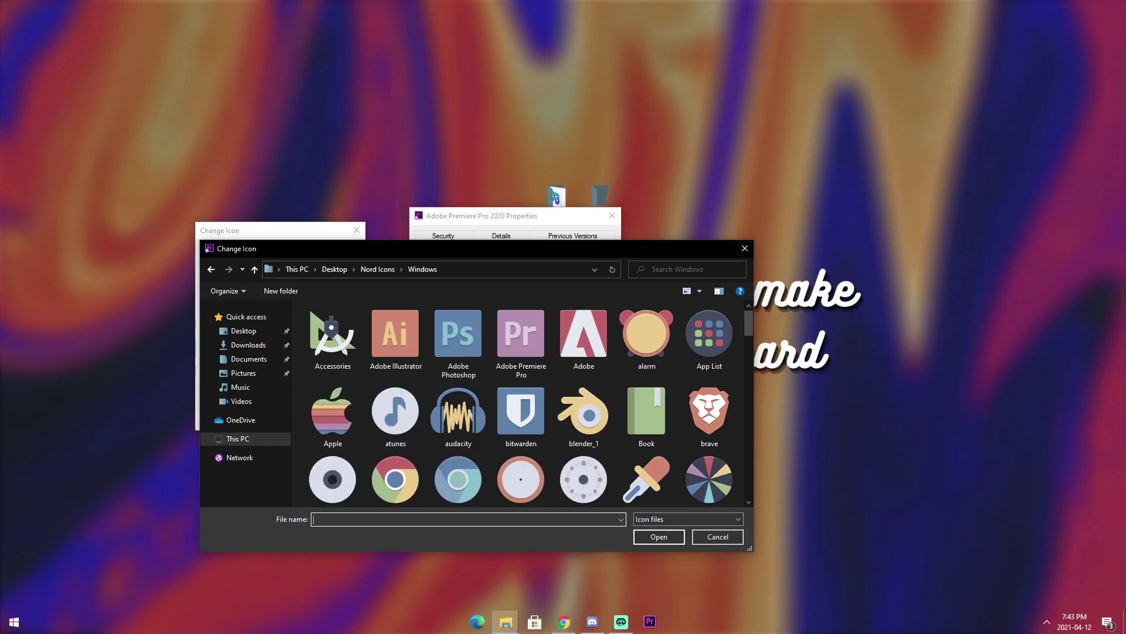
click(520, 352)
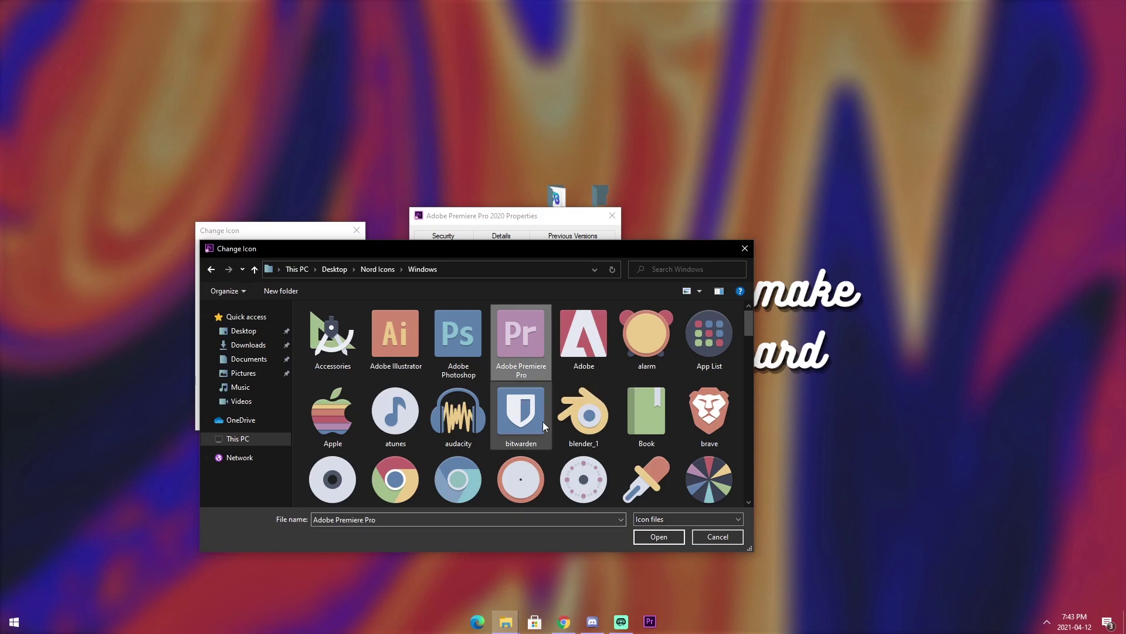
click(657, 537)
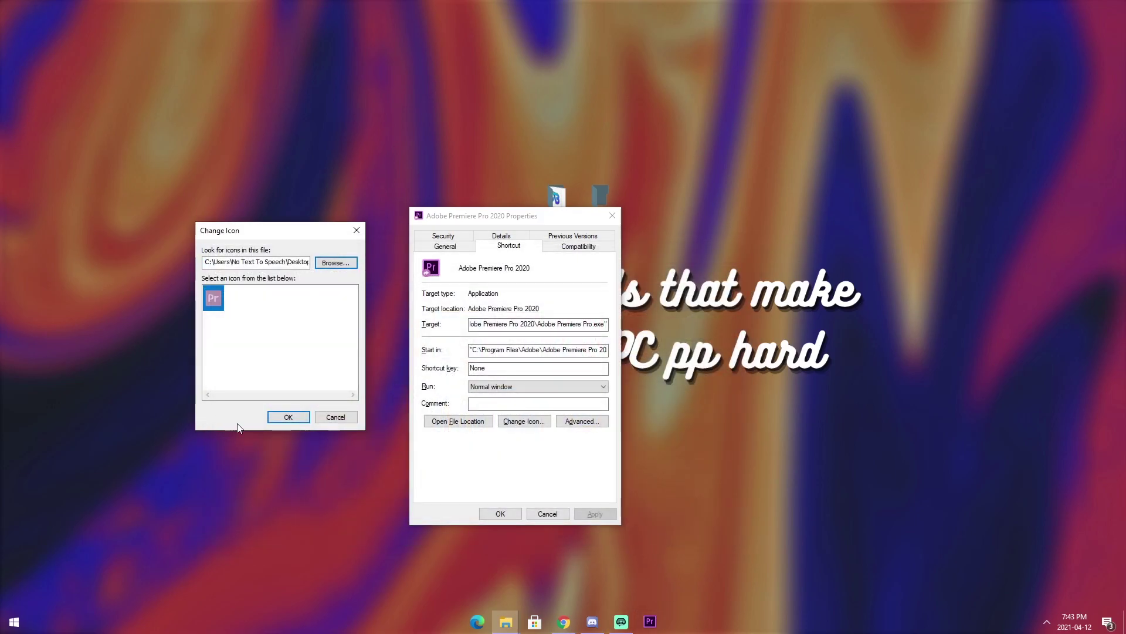
click(289, 417)
click(594, 514)
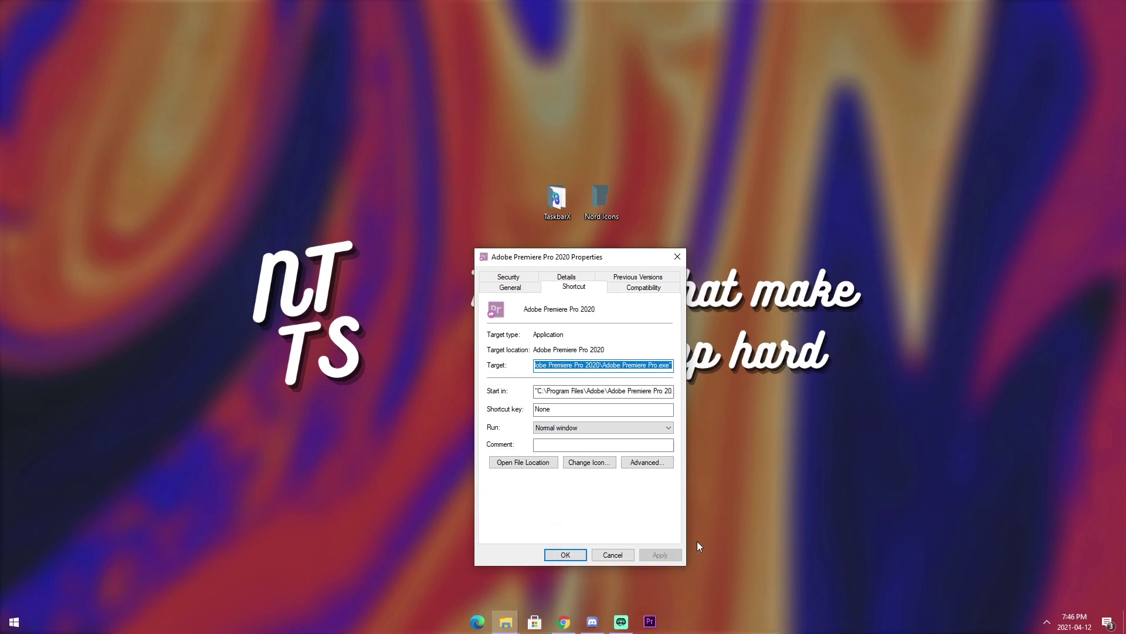
Close the shortcut Properties and open Task Manager in its full process view.
click(565, 554)
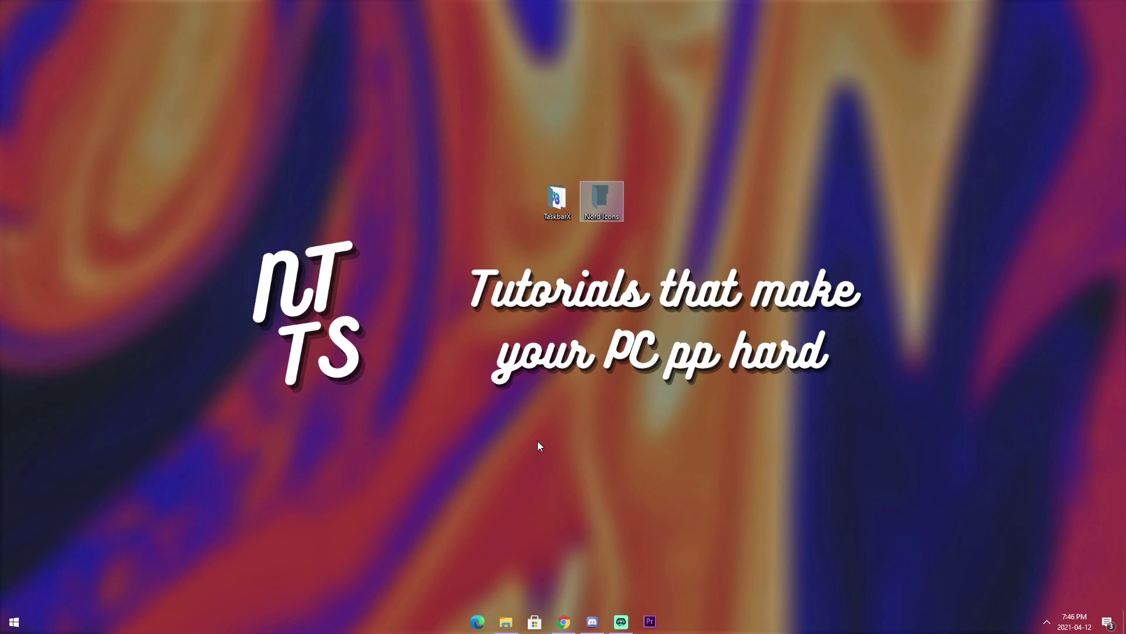
key(ctrl+shift+Escape)
drag(126, 96, 392, 183)
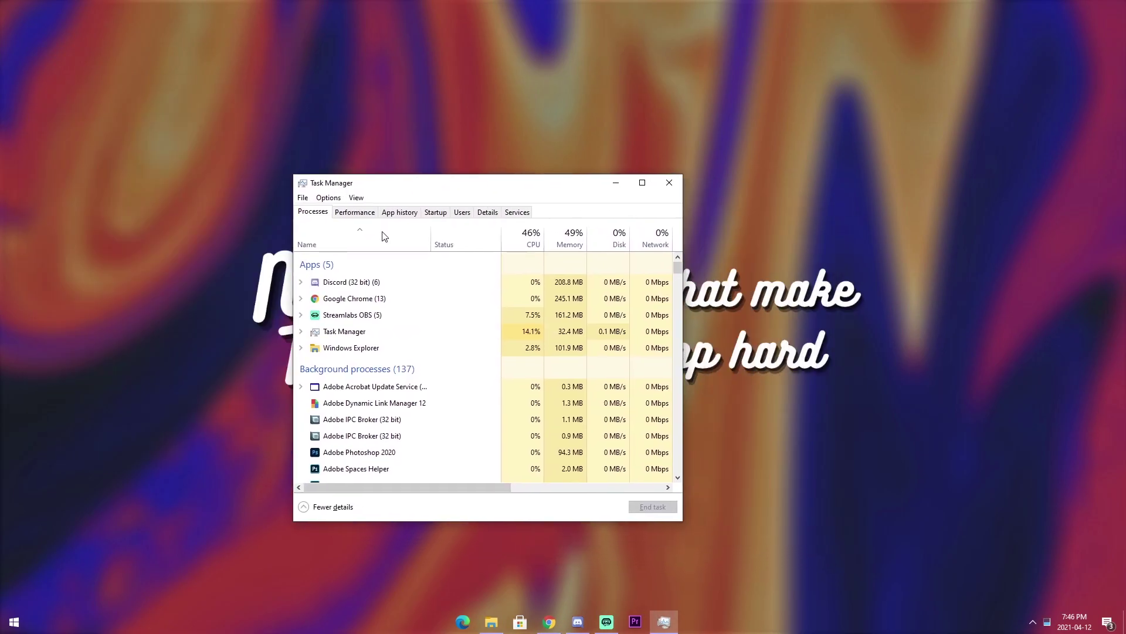
click(317, 507)
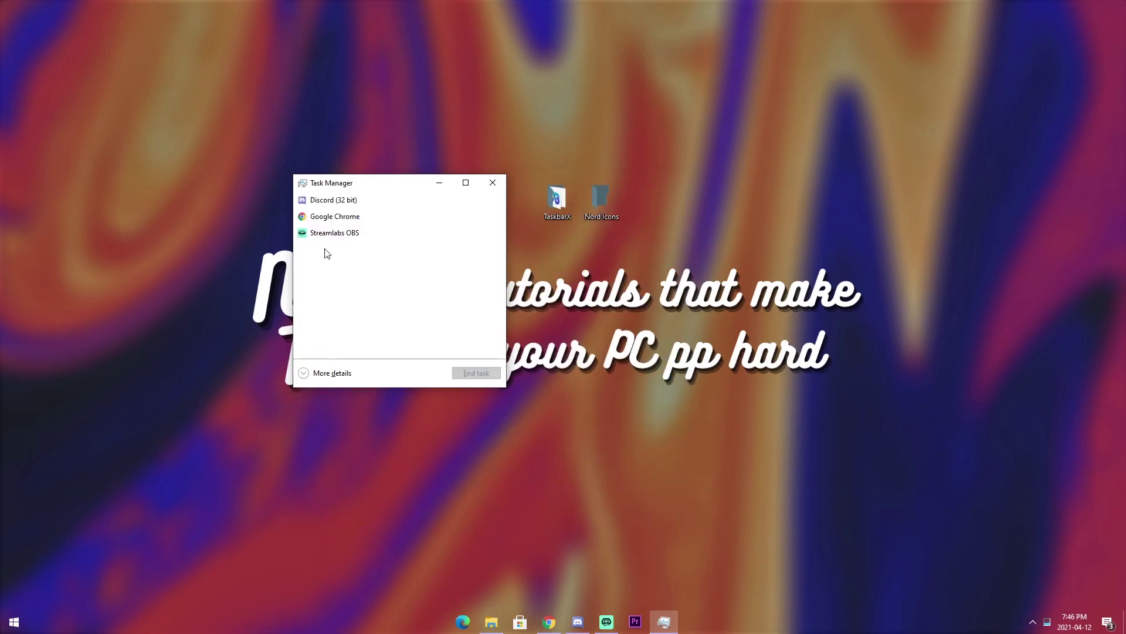
click(316, 373)
drag(389, 183, 473, 84)
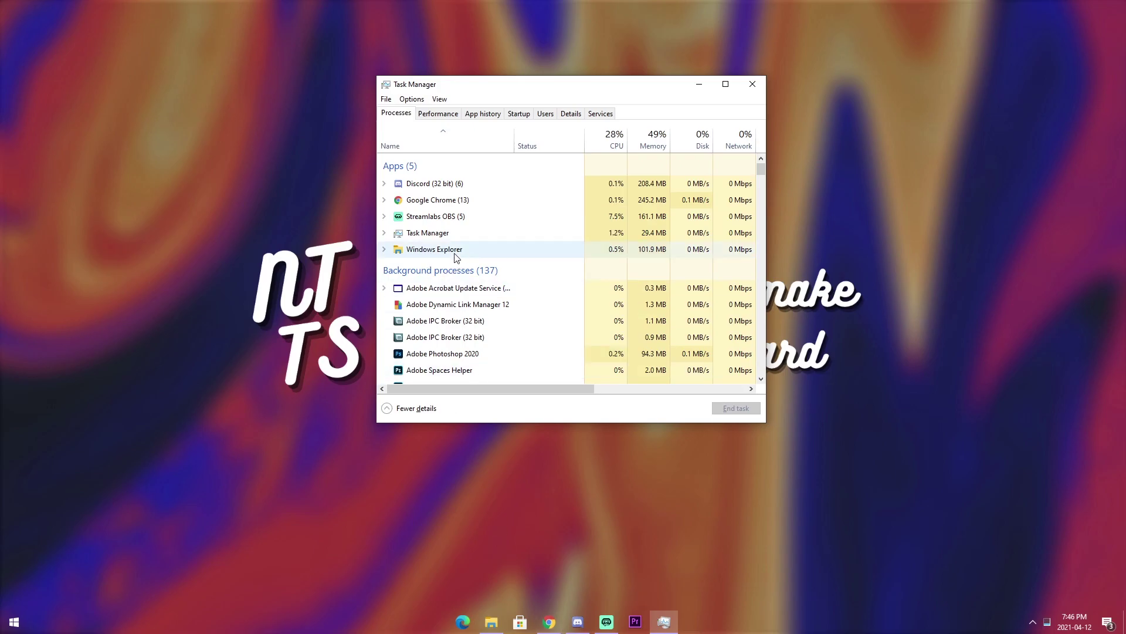
Close the Nord Icons Explorer window, open a new one, and end the Windows Explorer process.
click(491, 625)
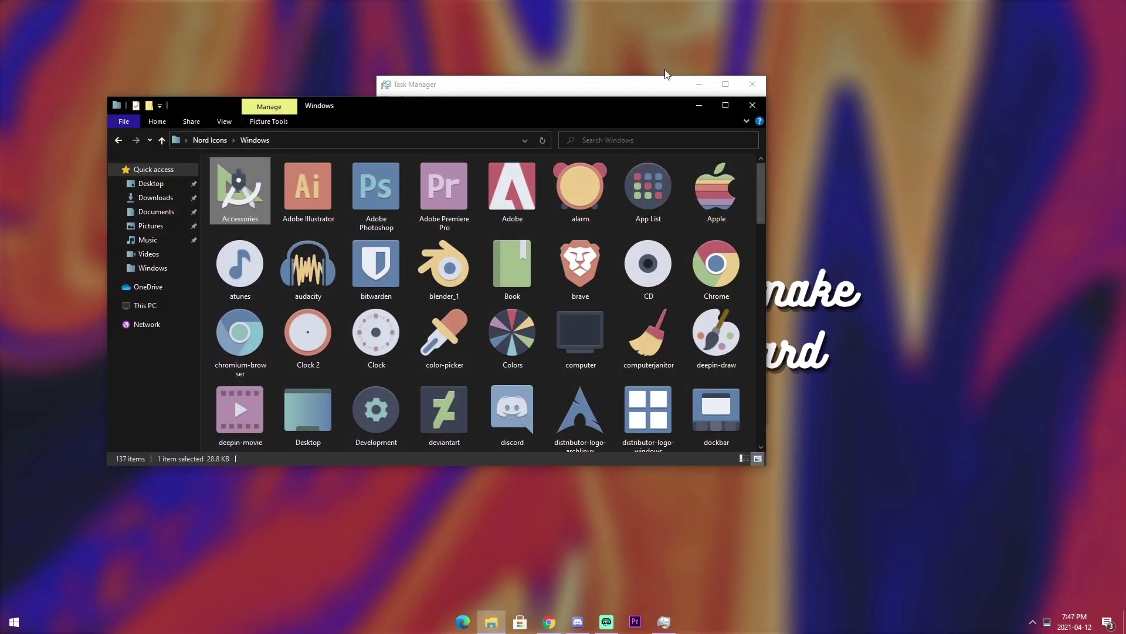
click(749, 105)
key(super+e)
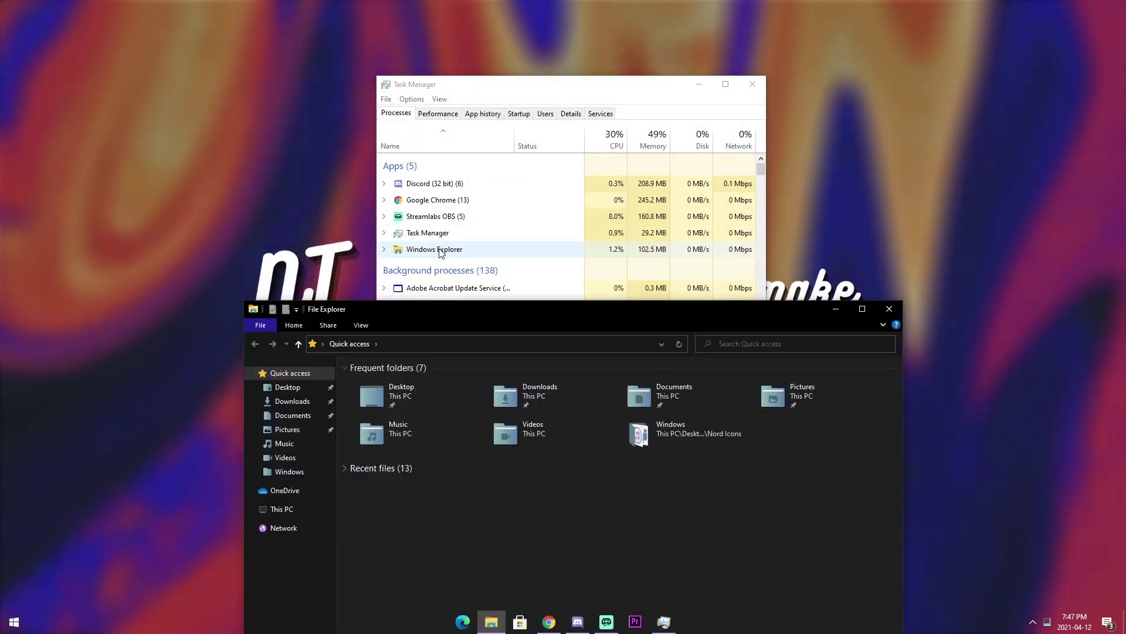
click(441, 252)
click(730, 409)
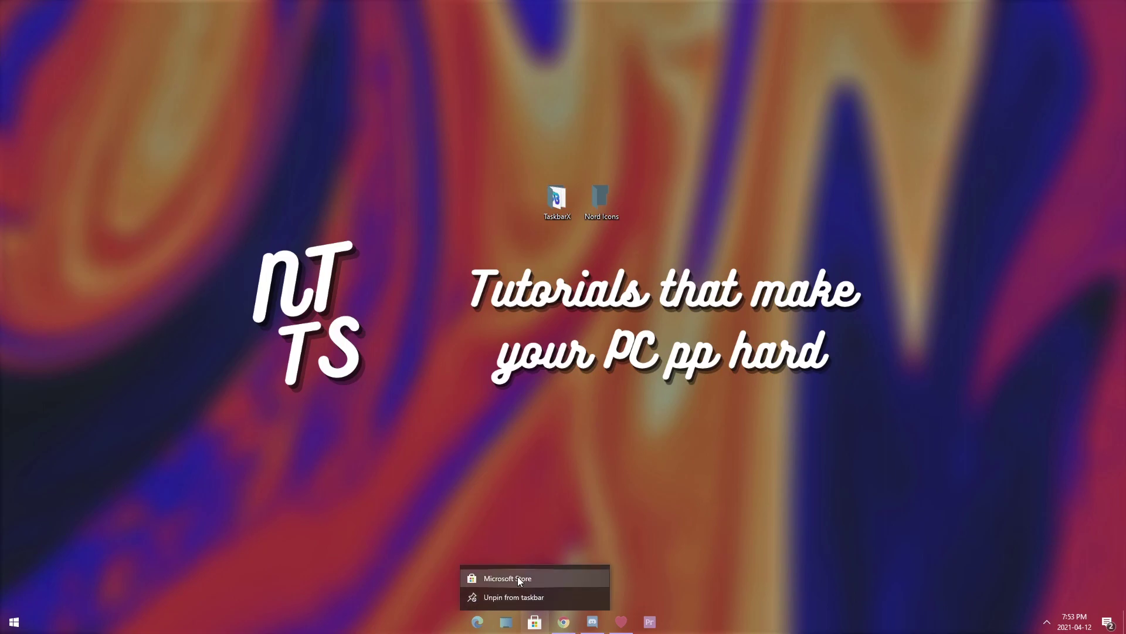
Bring up Microsoft Store's taskbar pin options, then open the Start menu.
right_click(517, 576)
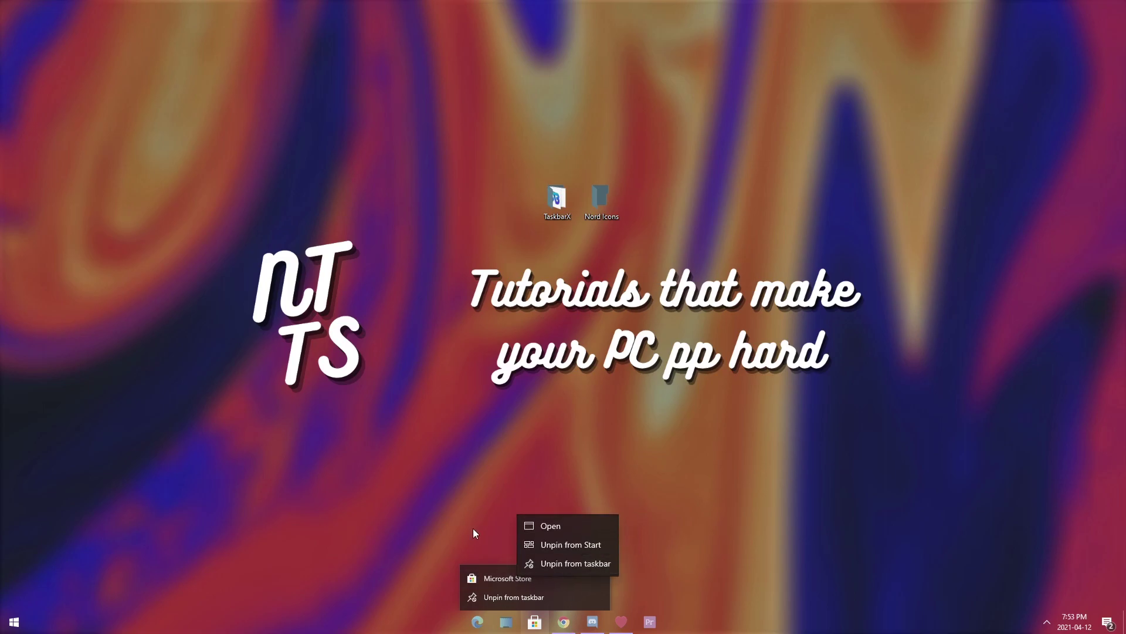
click(14, 622)
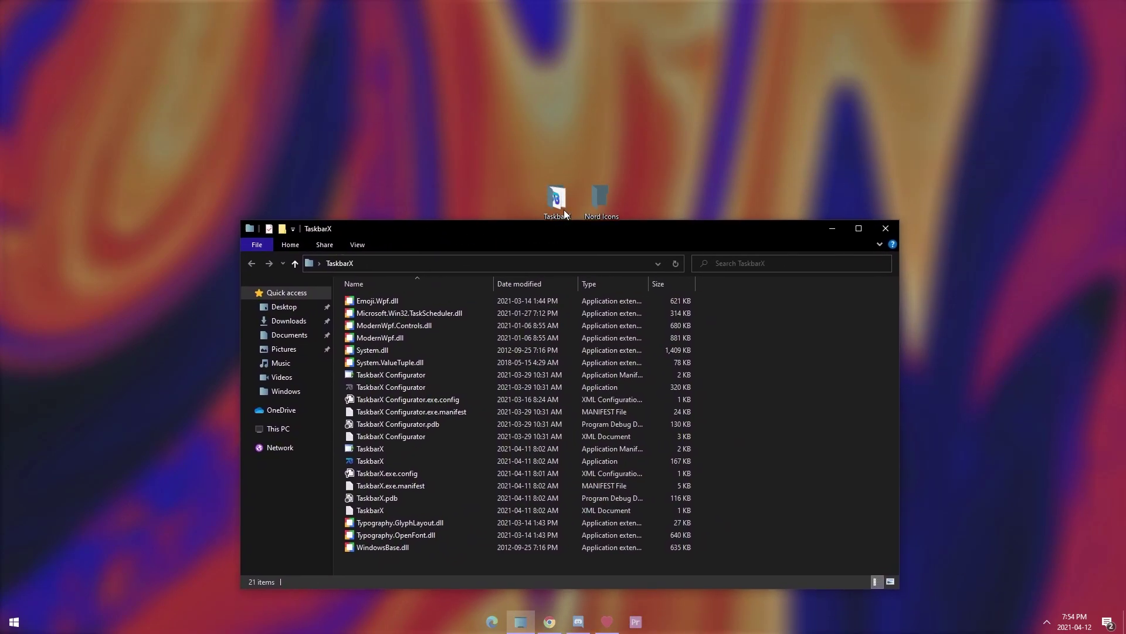
Launch TaskbarX Configurator from its folder, run Uninstall, confirm Yes, and dismiss the Ok message.
drag(531, 230, 542, 131)
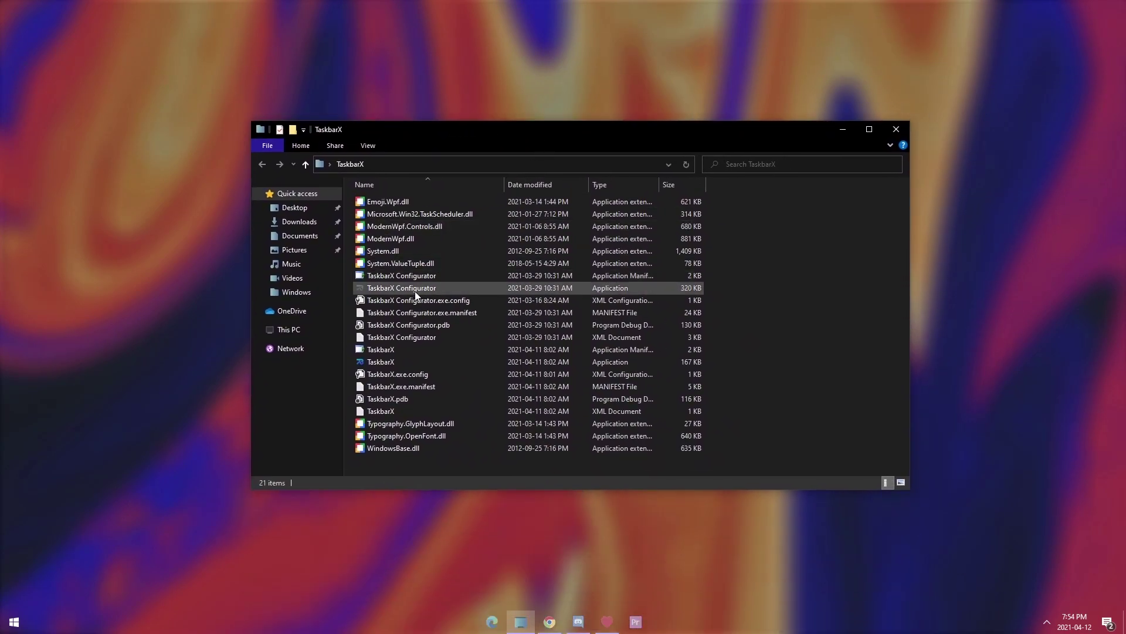
click(416, 291)
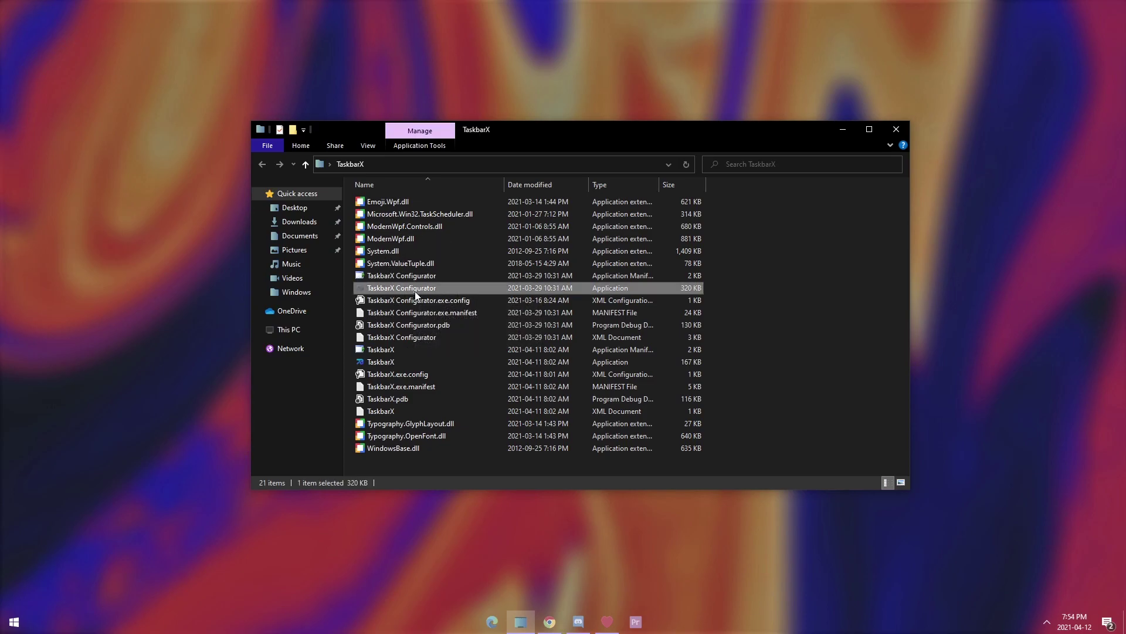
double_click(416, 291)
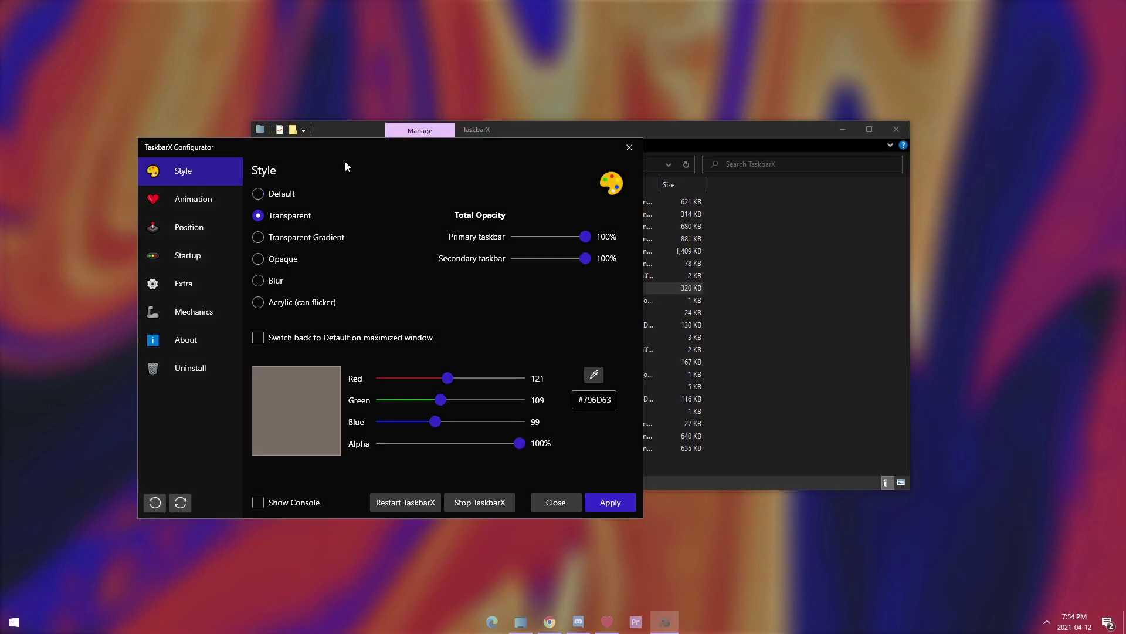
drag(345, 161, 540, 108)
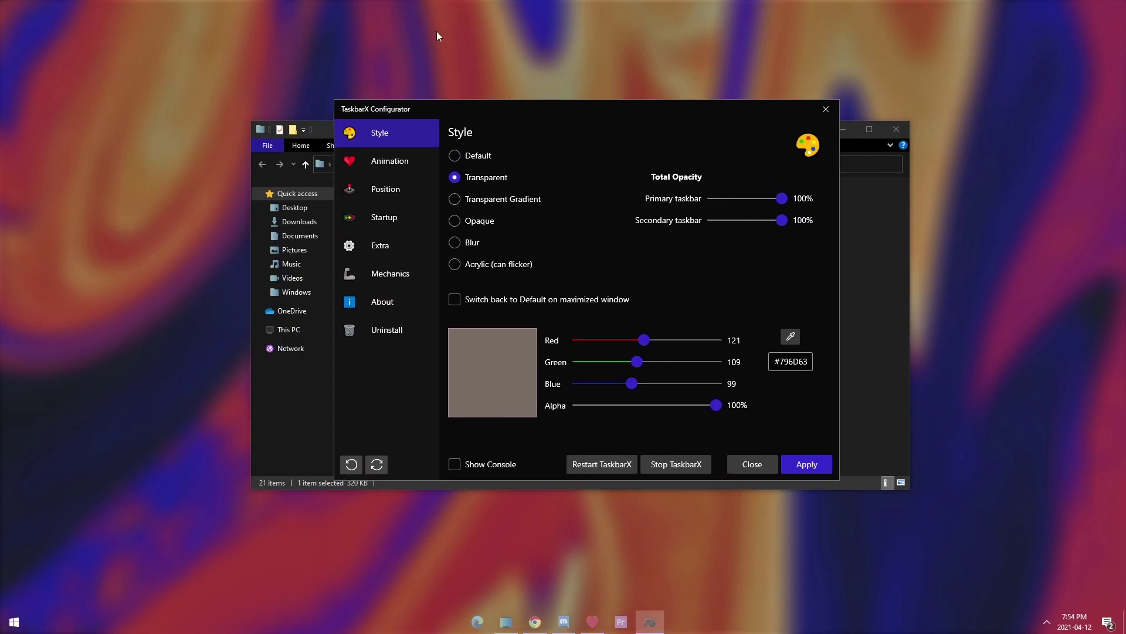
click(403, 330)
click(461, 190)
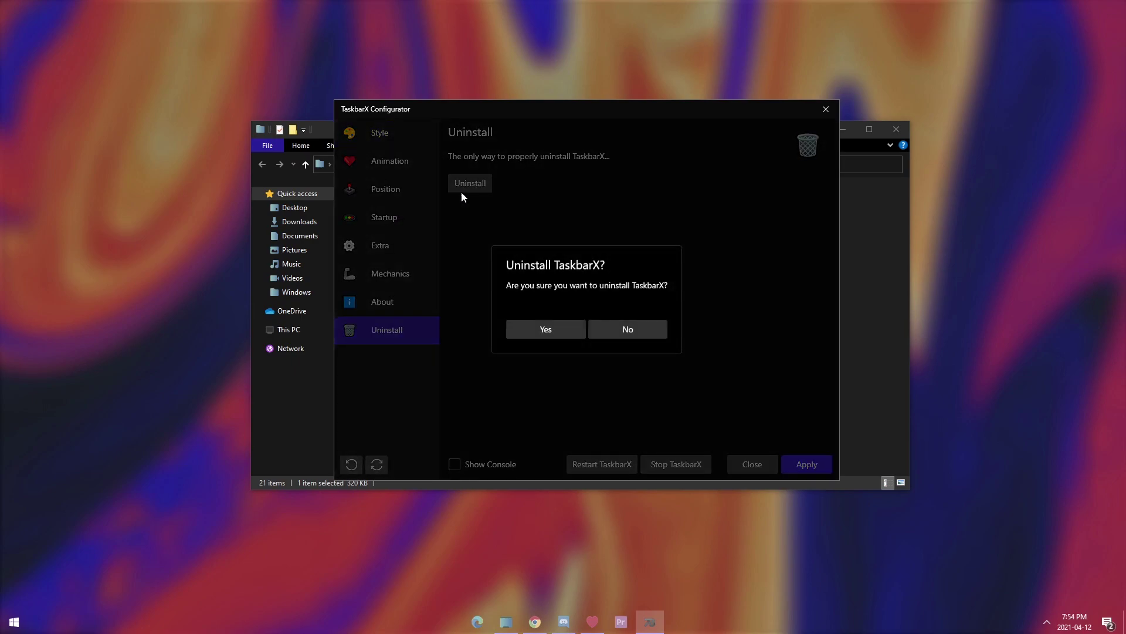
click(542, 337)
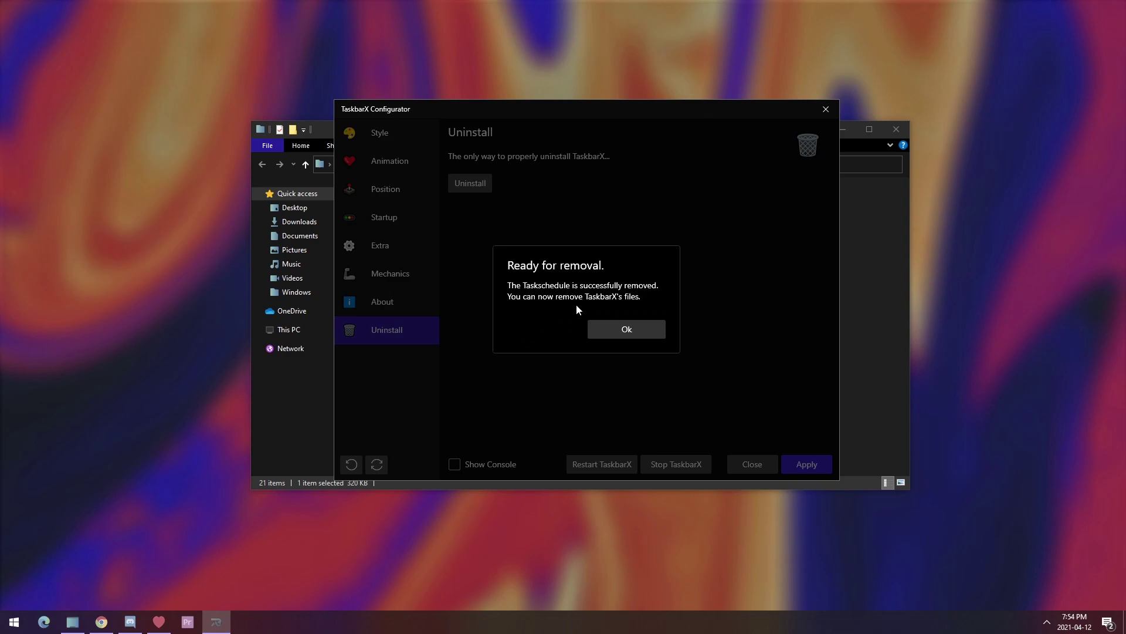
click(628, 329)
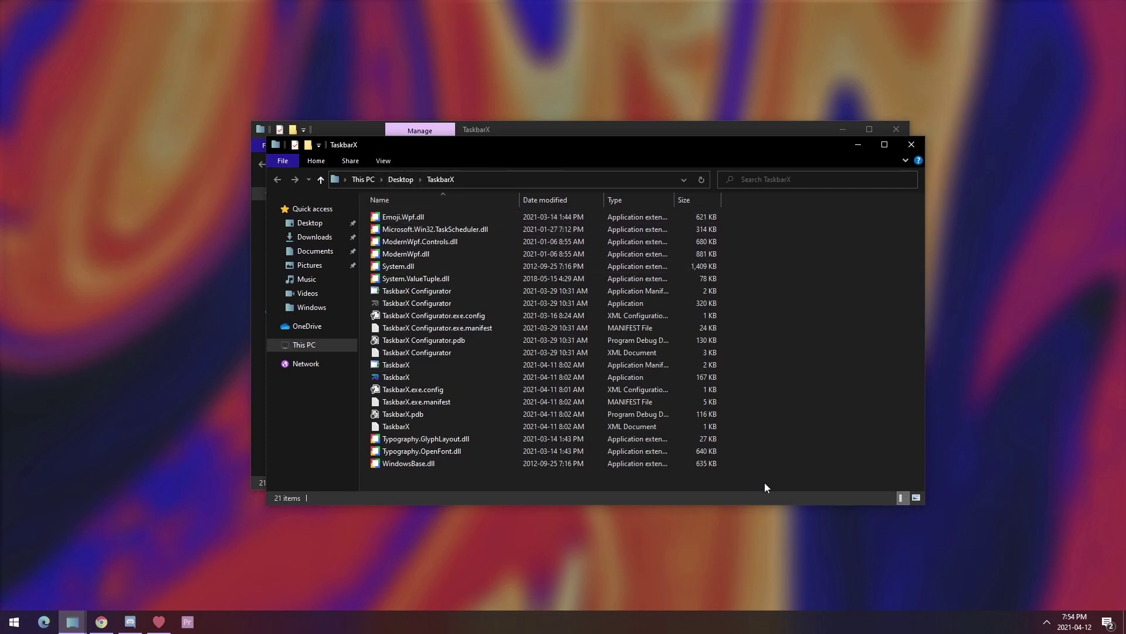
Select all 21 files in the TaskbarX folder, delete them, and close the folder windows.
drag(765, 487, 361, 192)
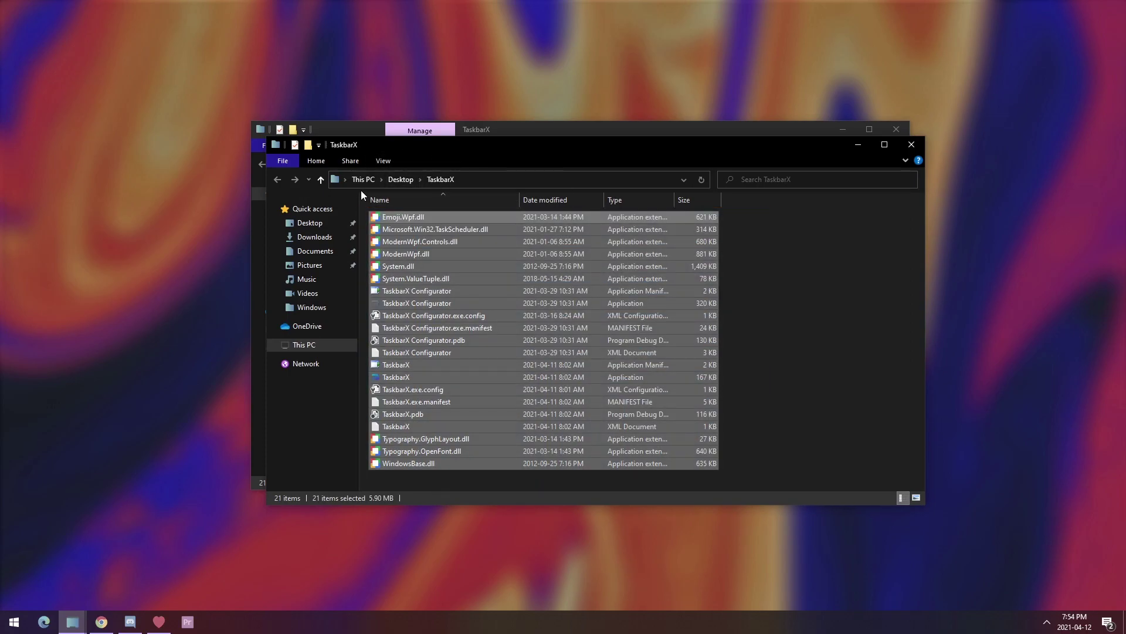
key(Delete)
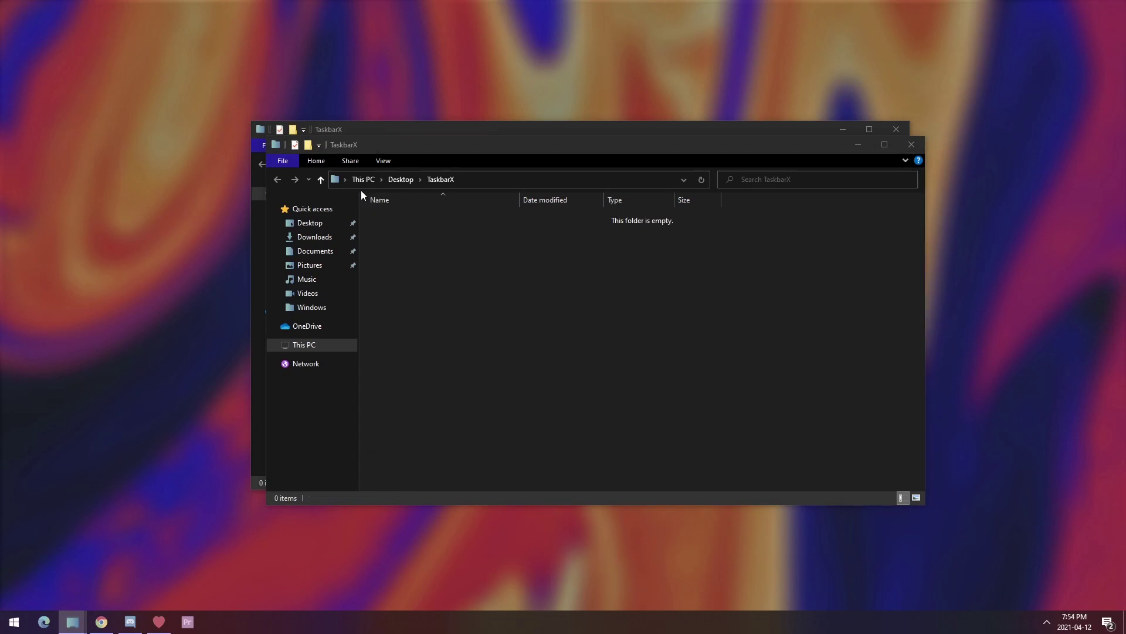
click(911, 145)
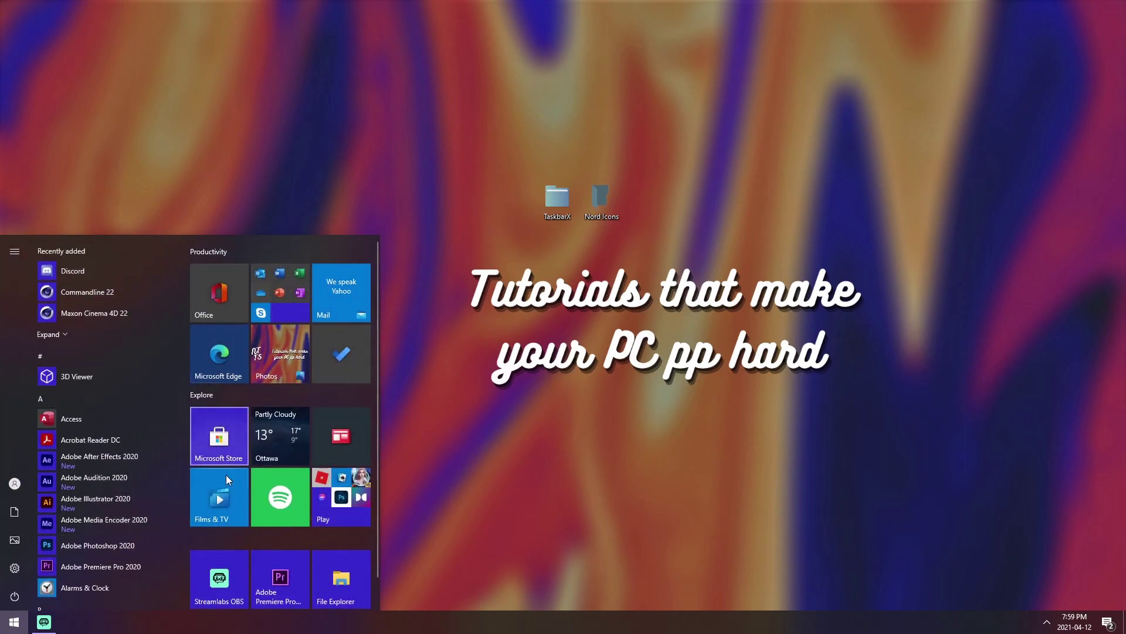
Pin the Adobe Premiere Pro tile and the Discord Start entry to the taskbar.
scroll(212, 460, down, 1)
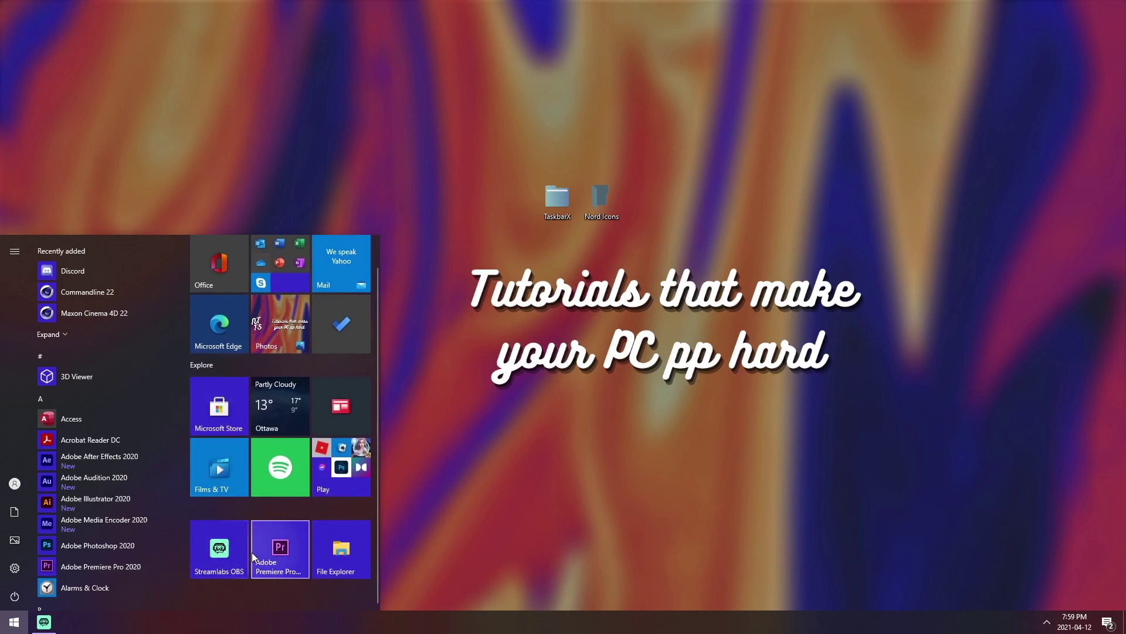
right_click(273, 547)
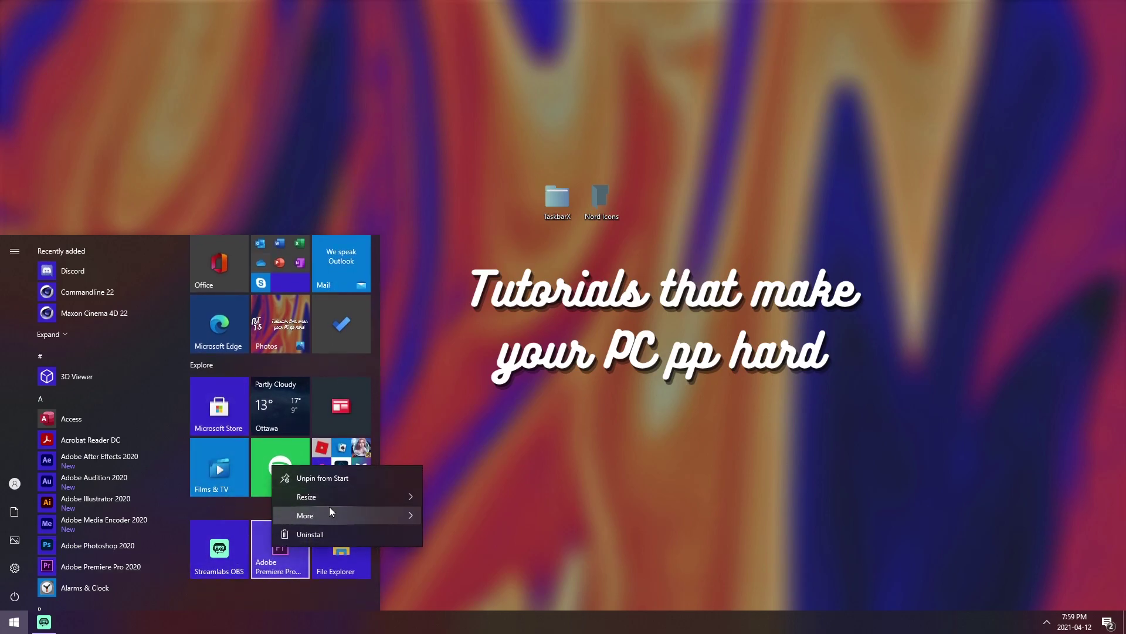
mouse_move(329, 508)
click(491, 522)
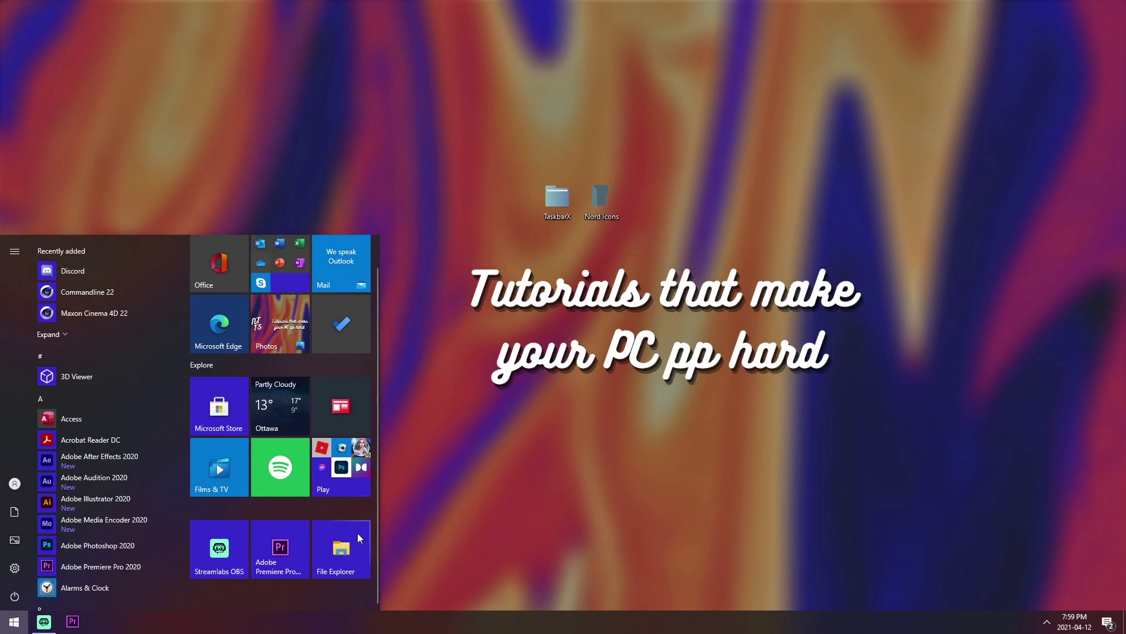
right_click(71, 278)
mouse_move(113, 308)
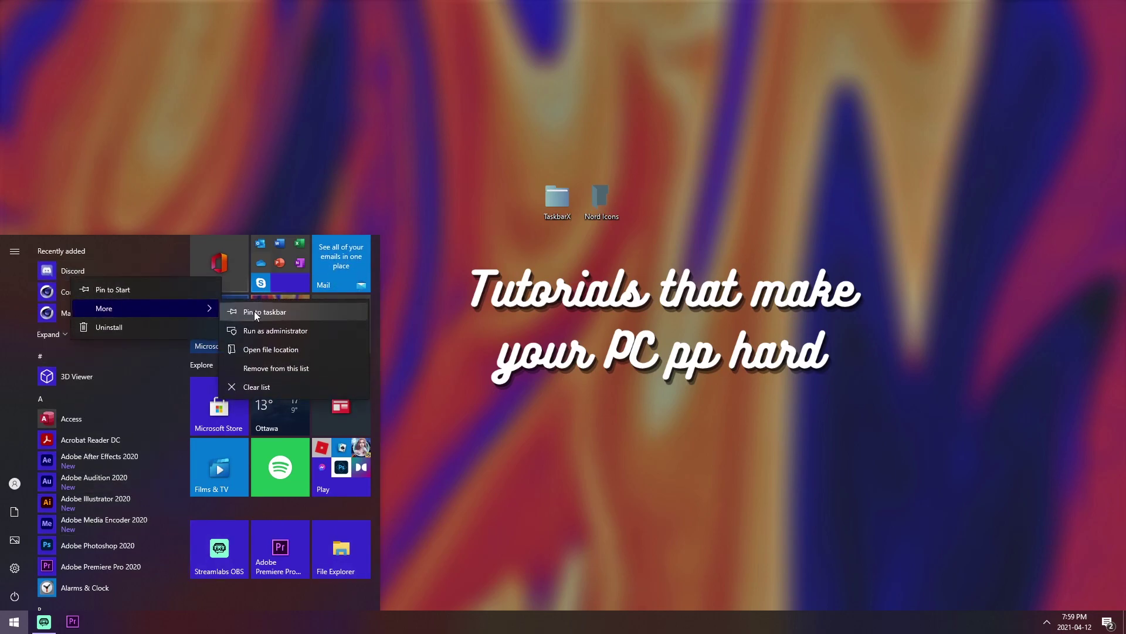
click(255, 314)
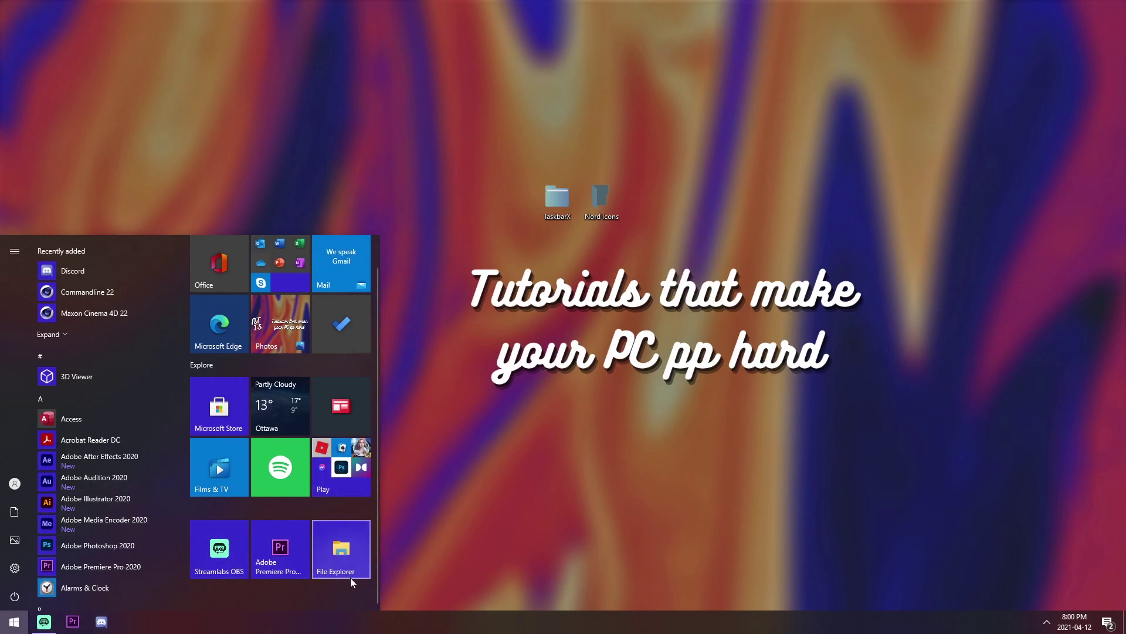
Expand the Windows System folder in Start and pin File Explorer to the taskbar.
scroll(115, 430, down, 3)
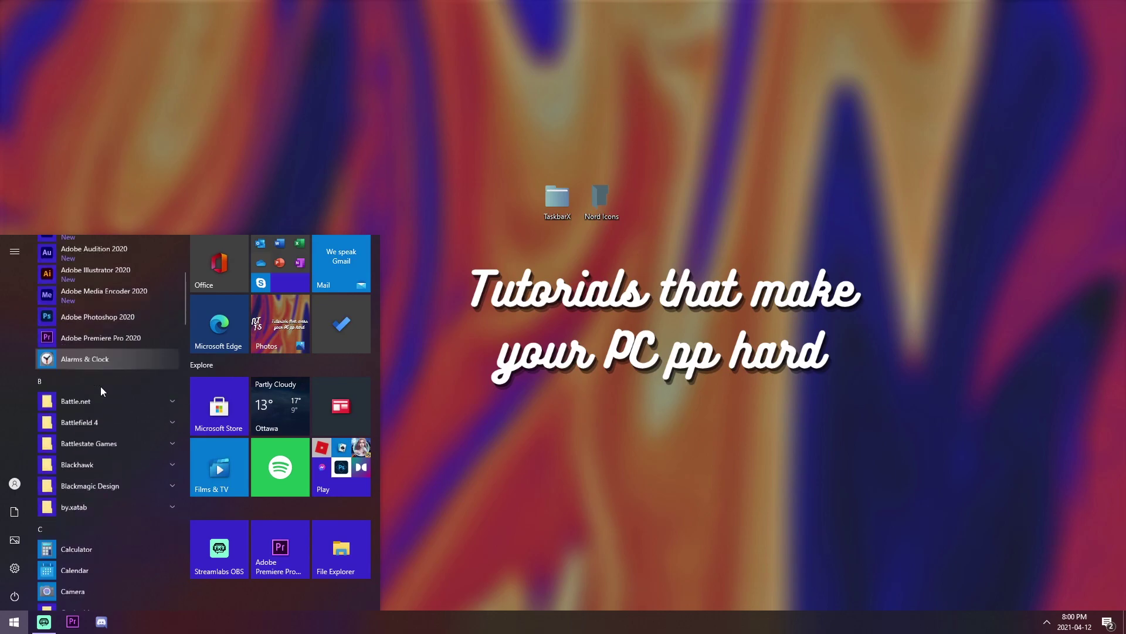
scroll(100, 385, down, 20)
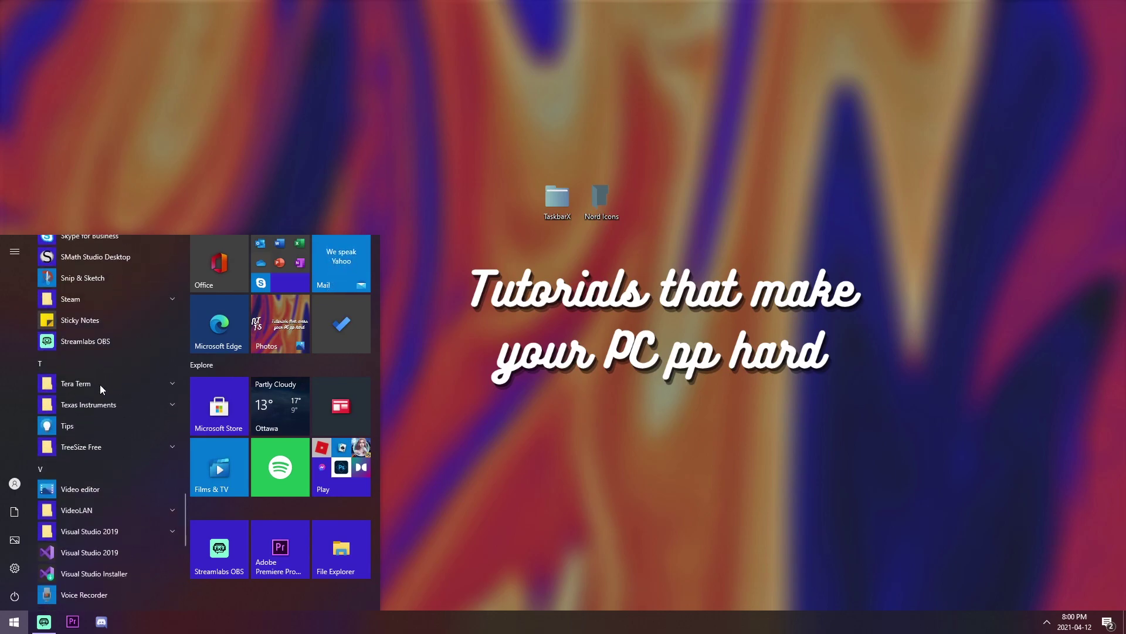
scroll(100, 385, down, 5)
click(105, 455)
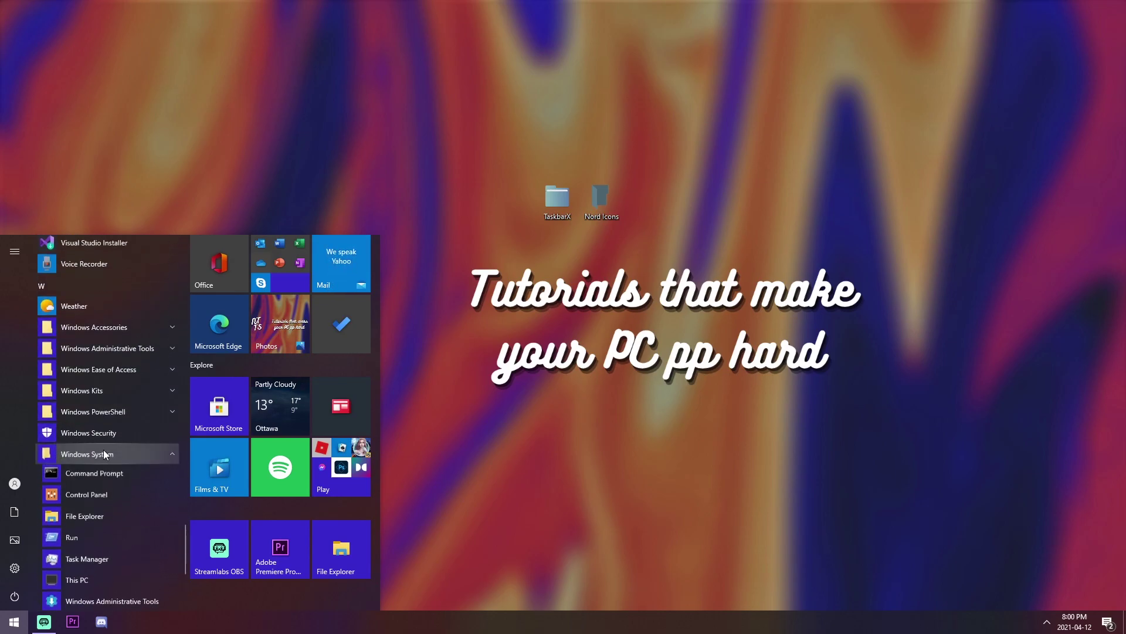
scroll(99, 440, down, 2)
right_click(95, 407)
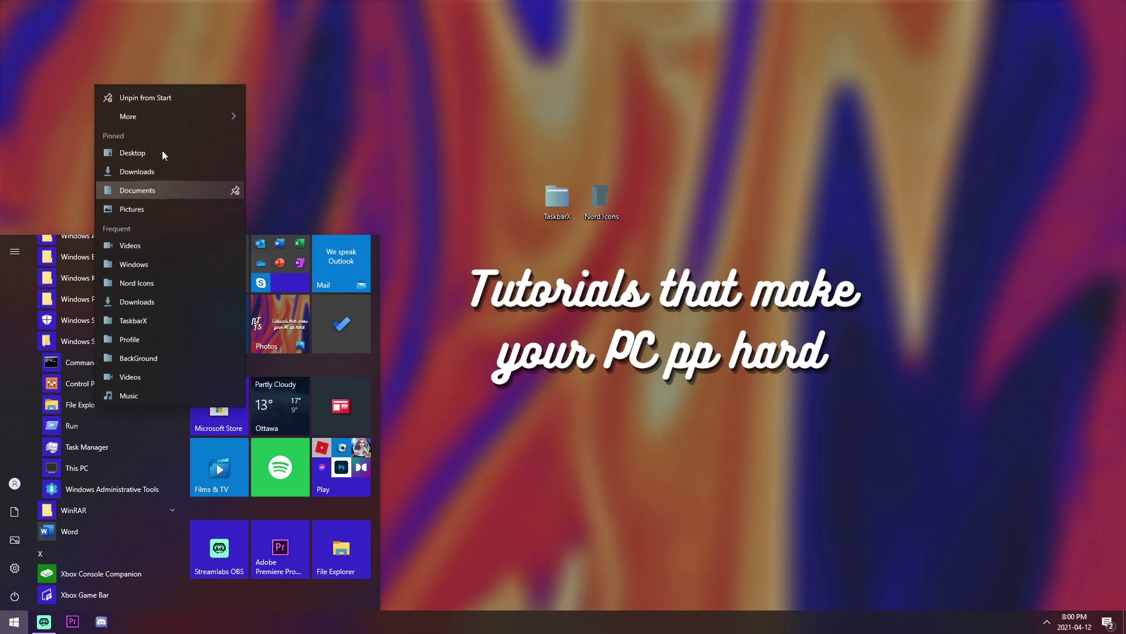
mouse_move(149, 108)
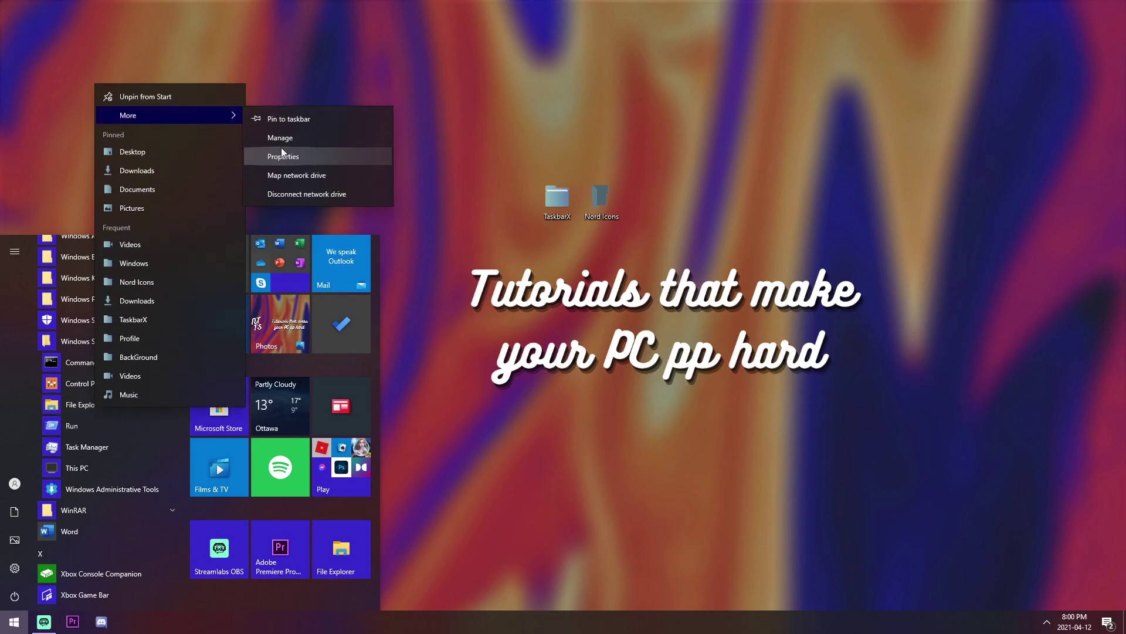
click(278, 117)
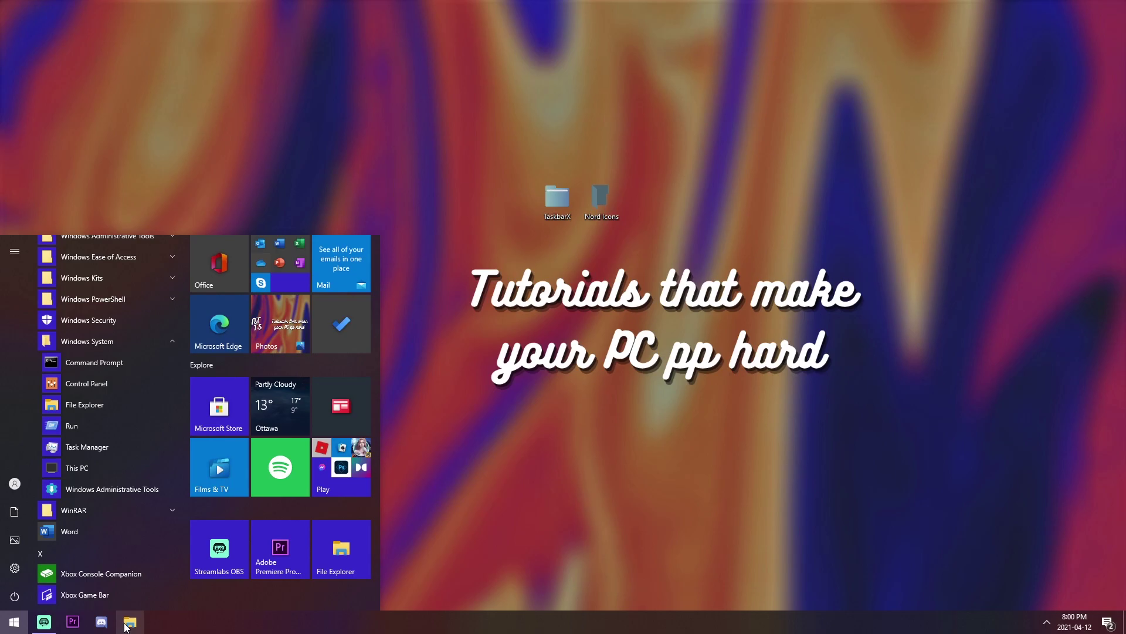